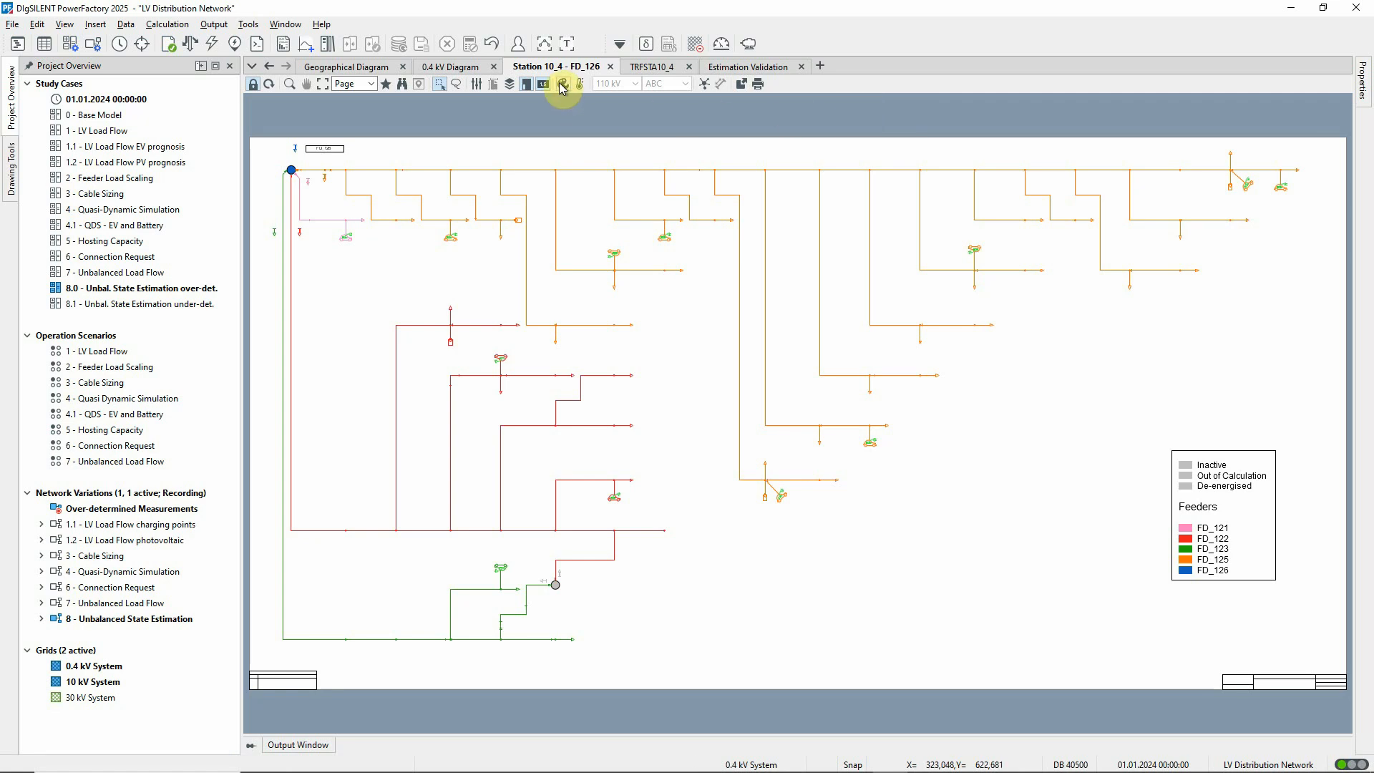
# Colour the Station 10_4 - FD_126 diagram by Secondary Equipment, Measurement Locations, and generate a high-resolution heatmap of it at 100% opacity.
pyautogui.click(561, 88)
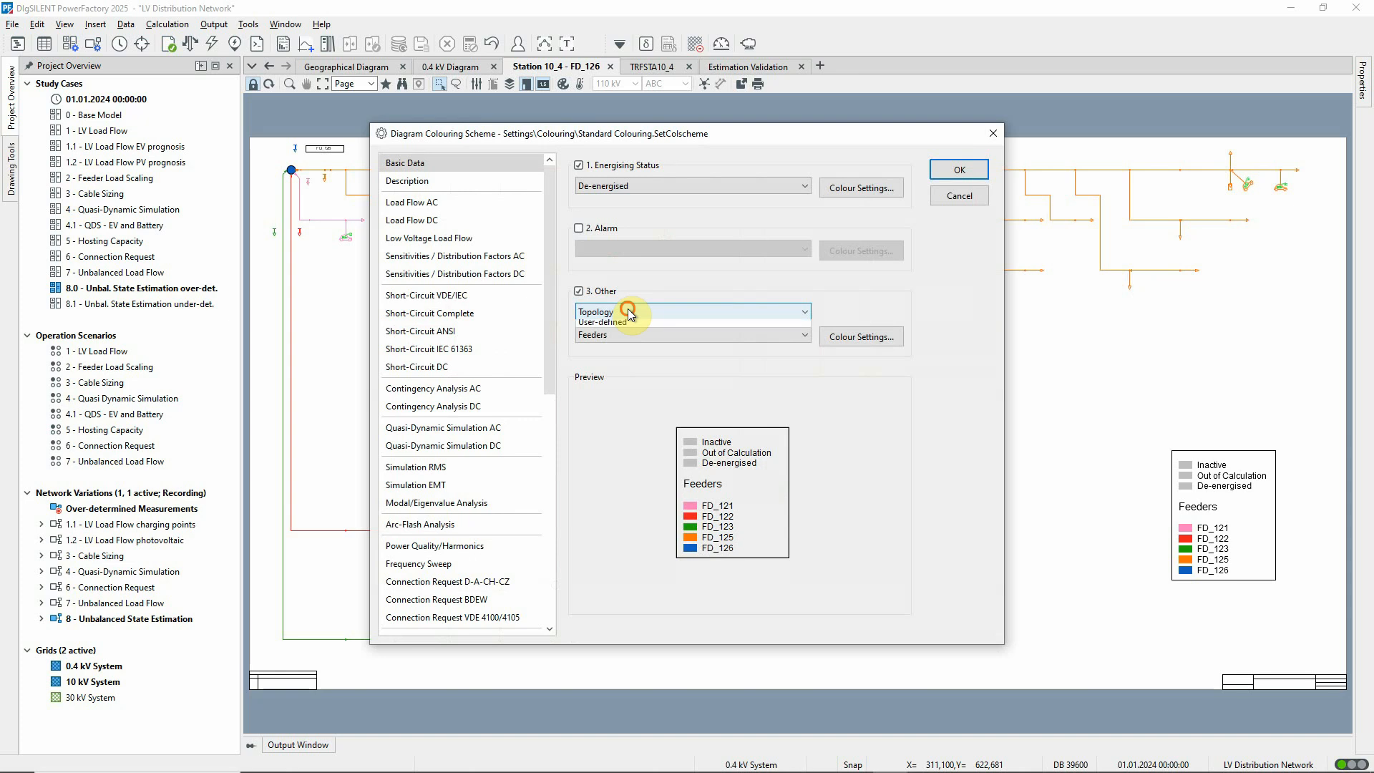
pyautogui.click(628, 310)
pyautogui.click(617, 347)
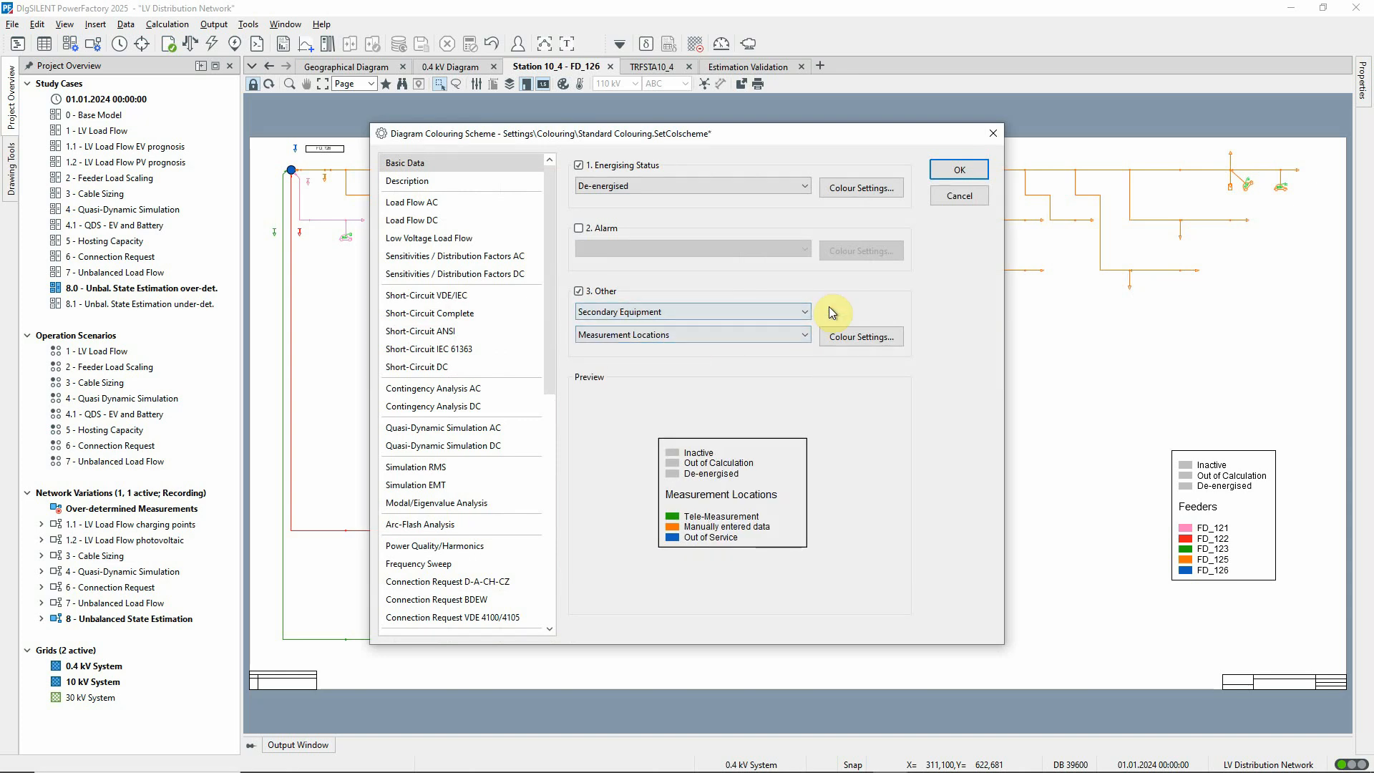
pyautogui.click(960, 173)
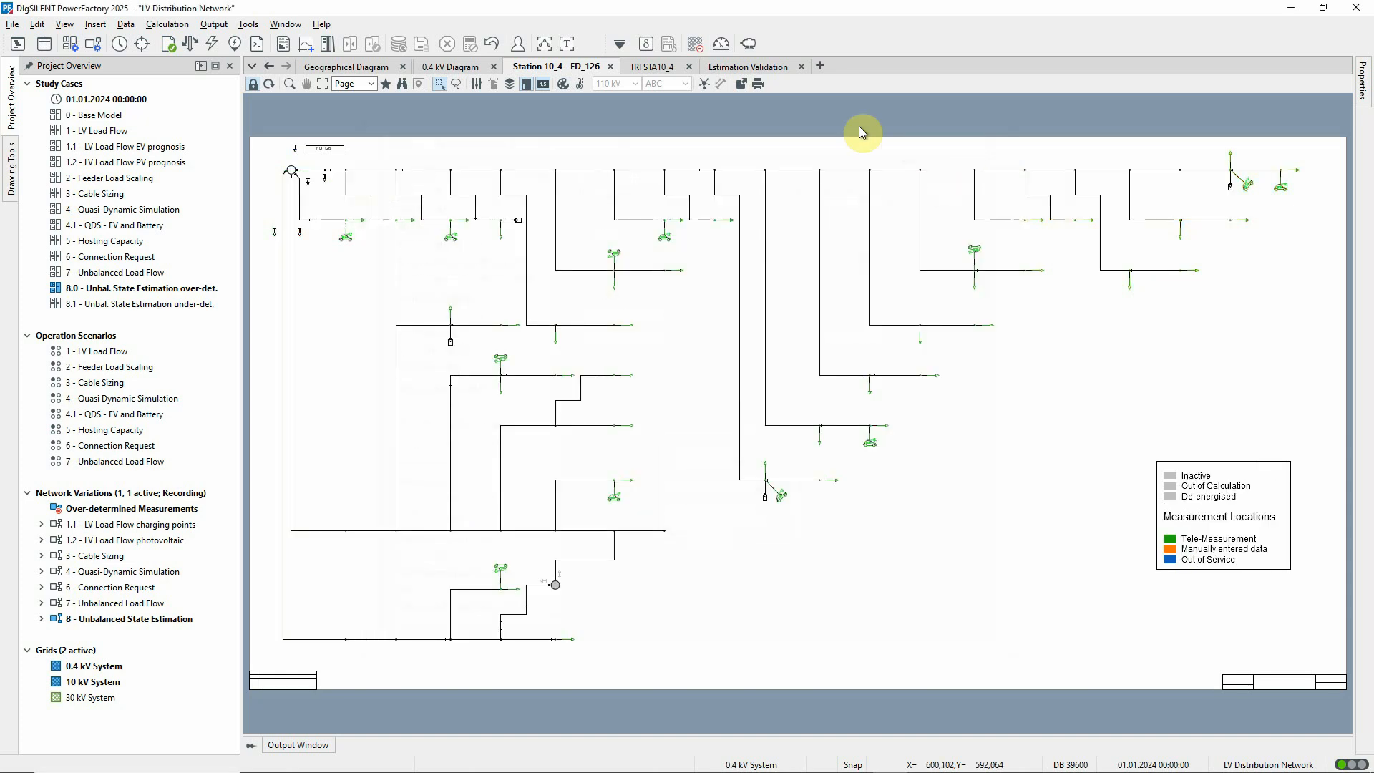
pyautogui.click(580, 85)
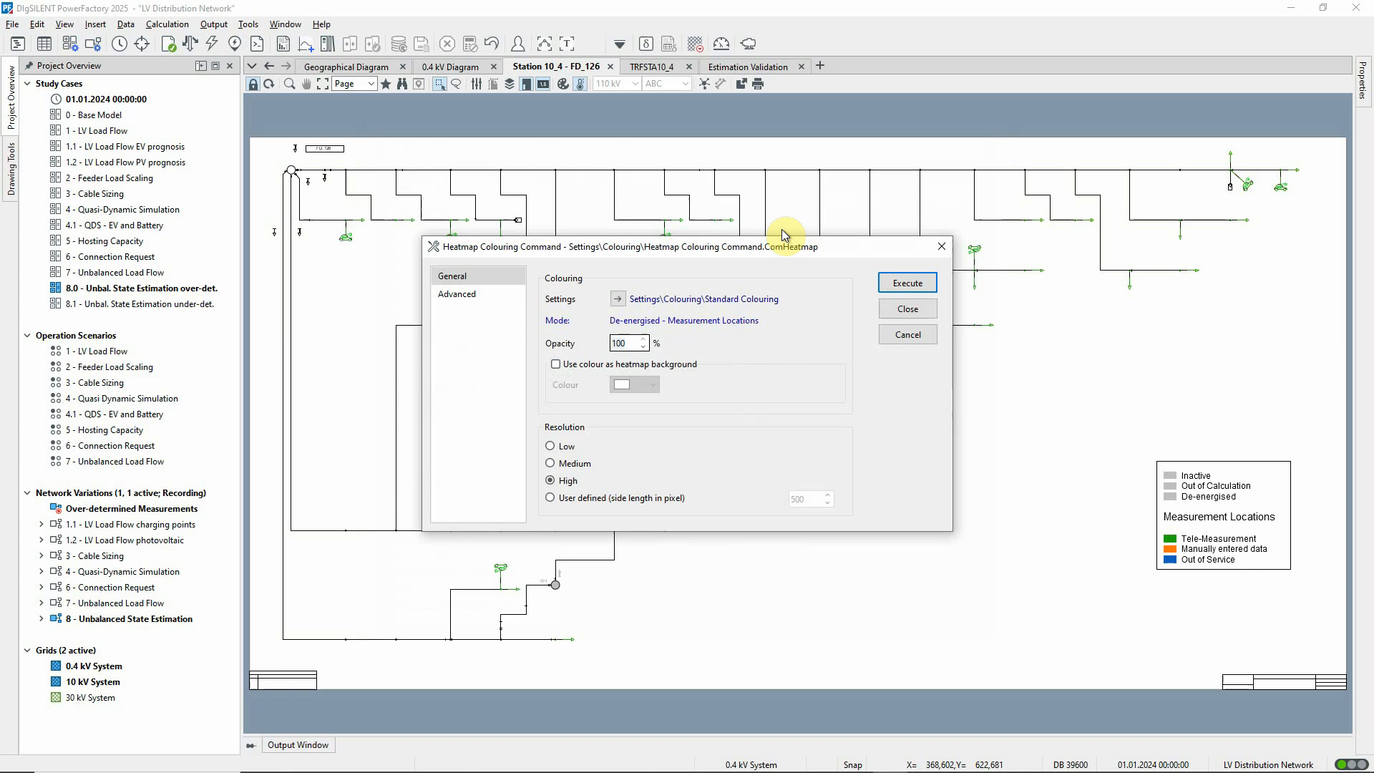
pyautogui.click(910, 280)
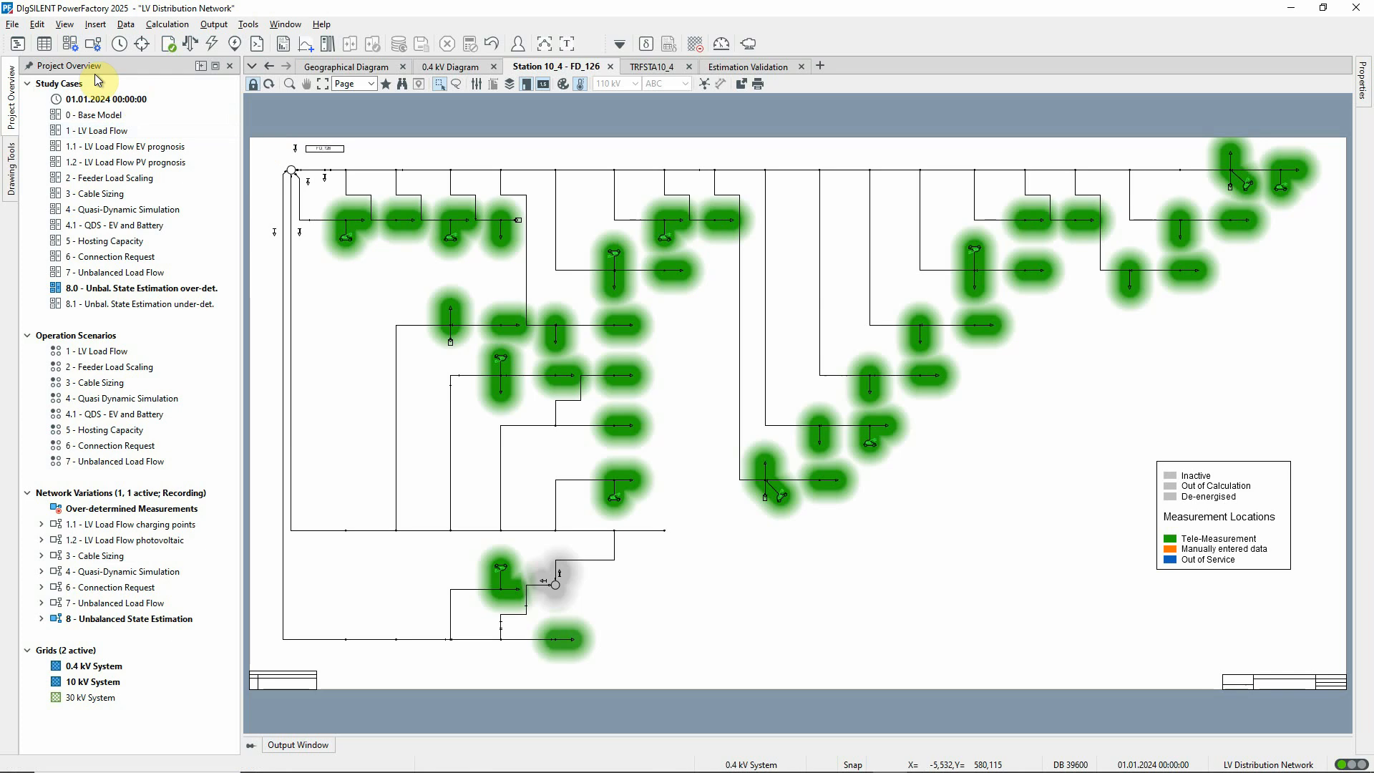
# List the External P Measurements in the Network Model Manager and inspect the per-phase power values of the LV_LD_232 measurement.
pyautogui.click(46, 45)
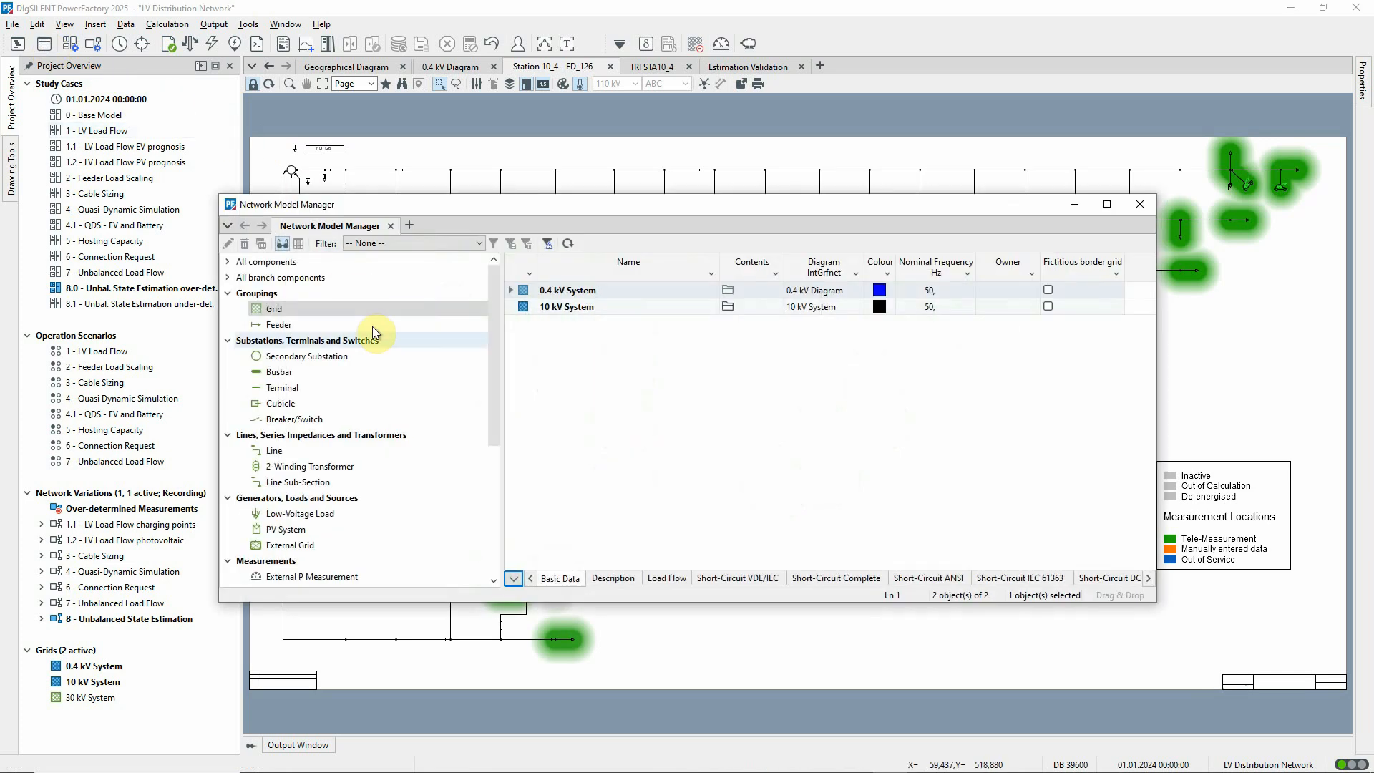
pyautogui.click(492, 569)
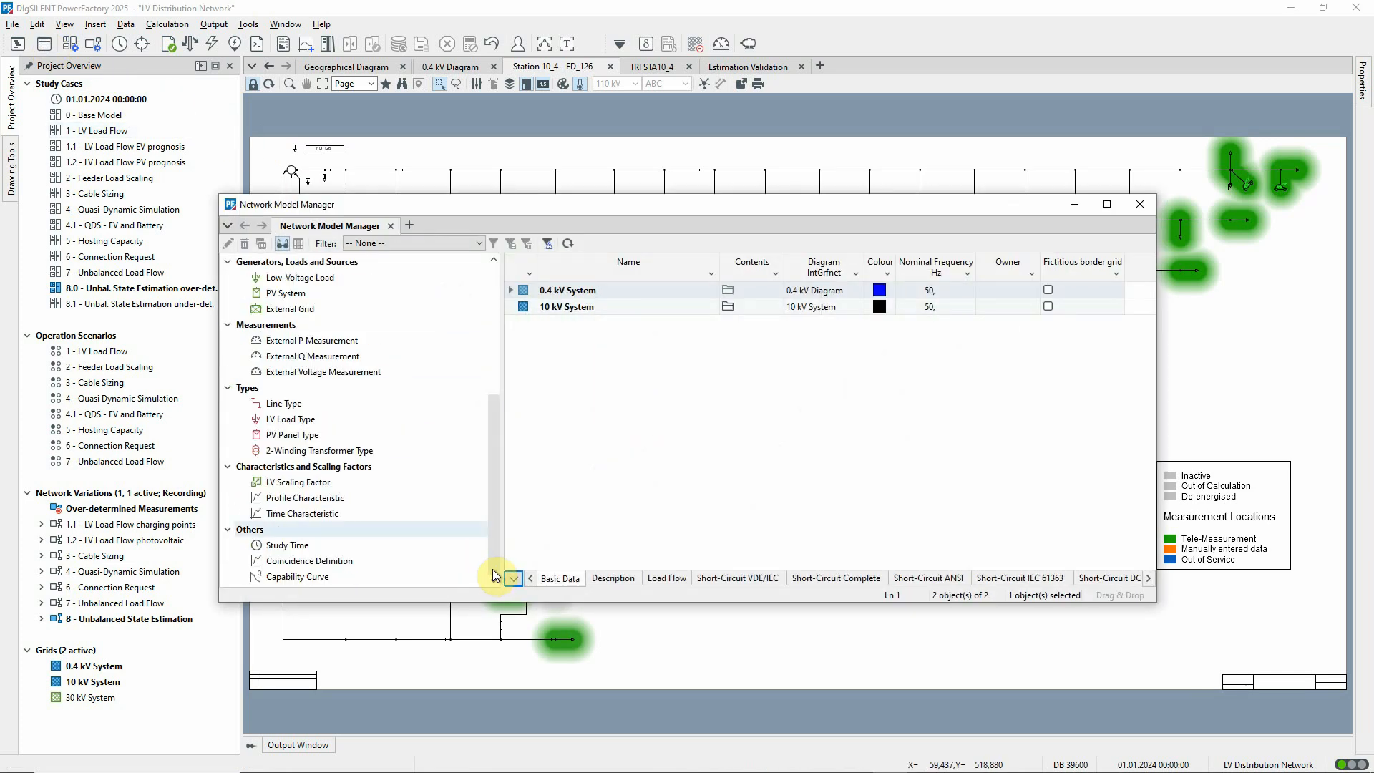
pyautogui.click(339, 342)
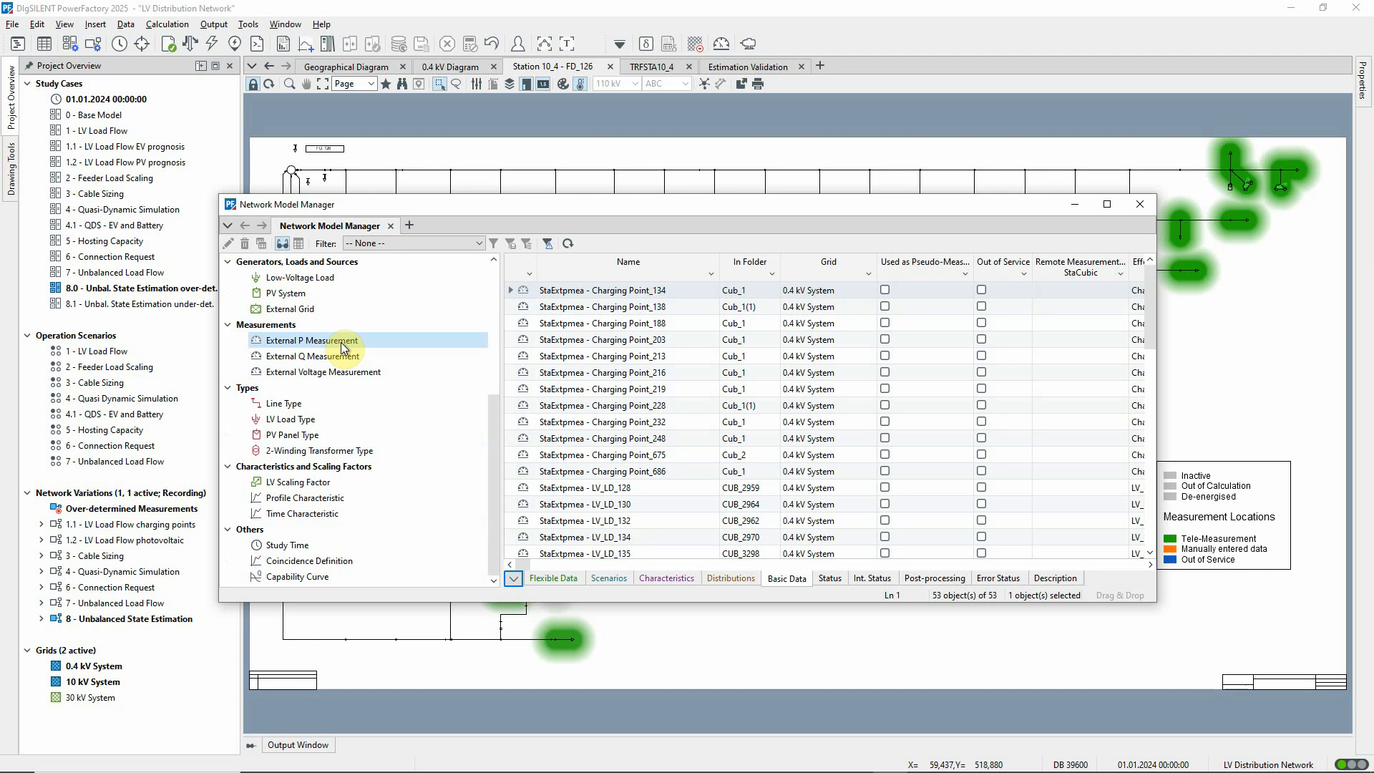
pyautogui.click(1152, 441)
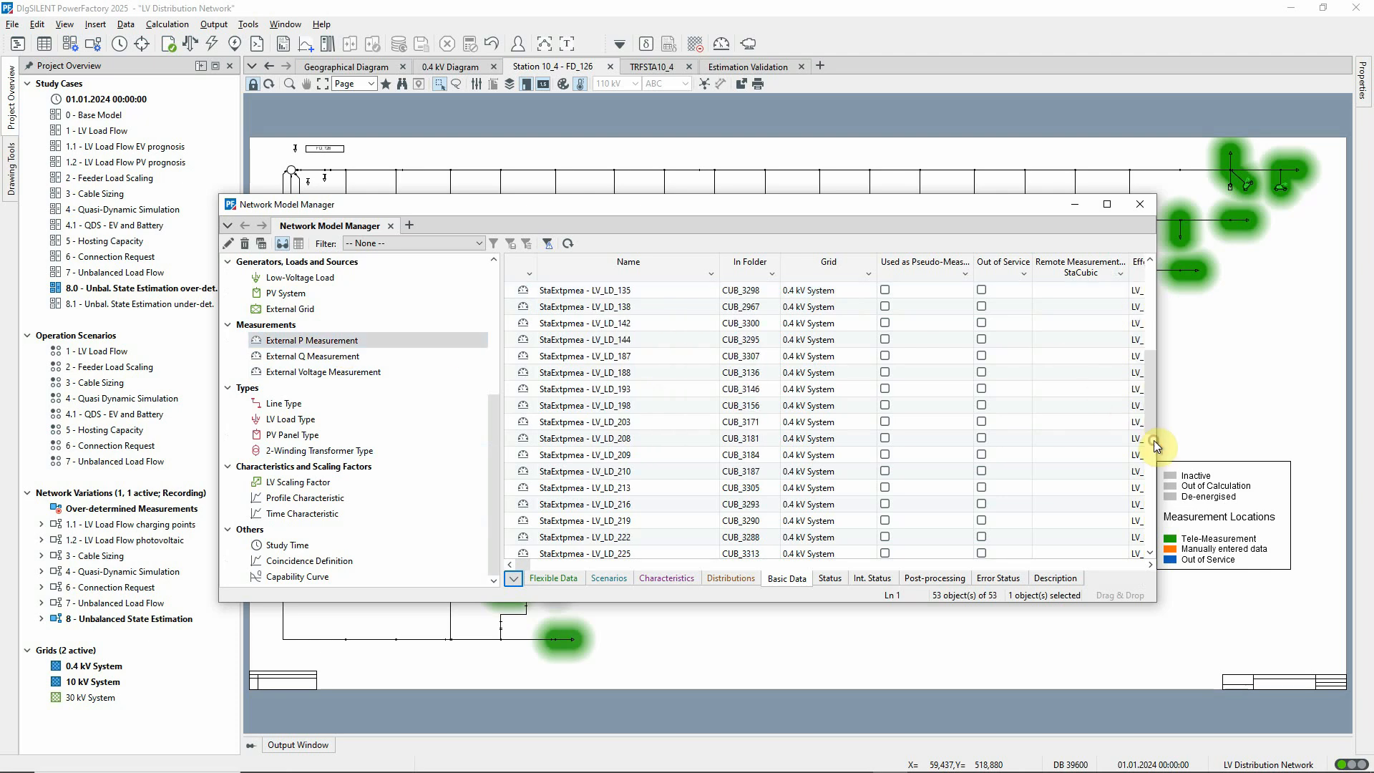
pyautogui.click(1154, 454)
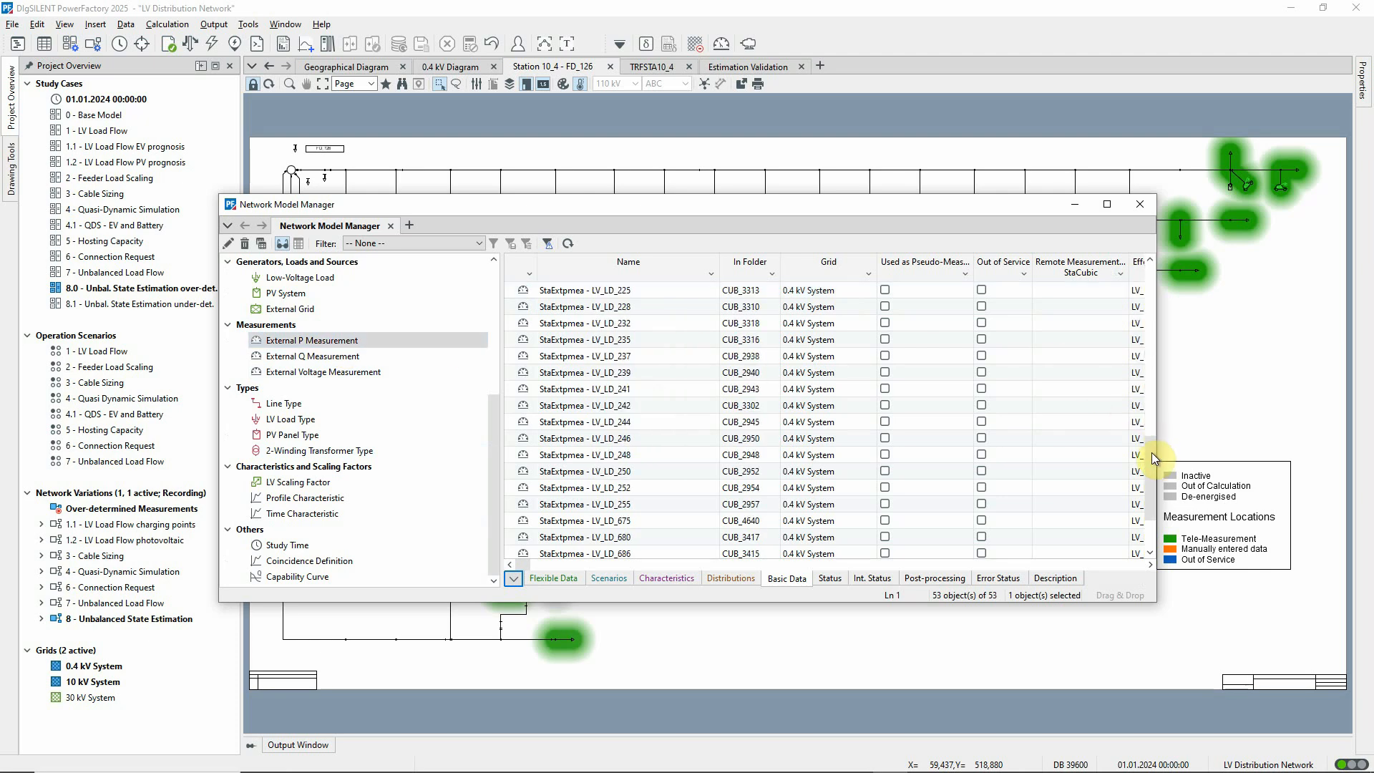
pyautogui.doubleClick(530, 323)
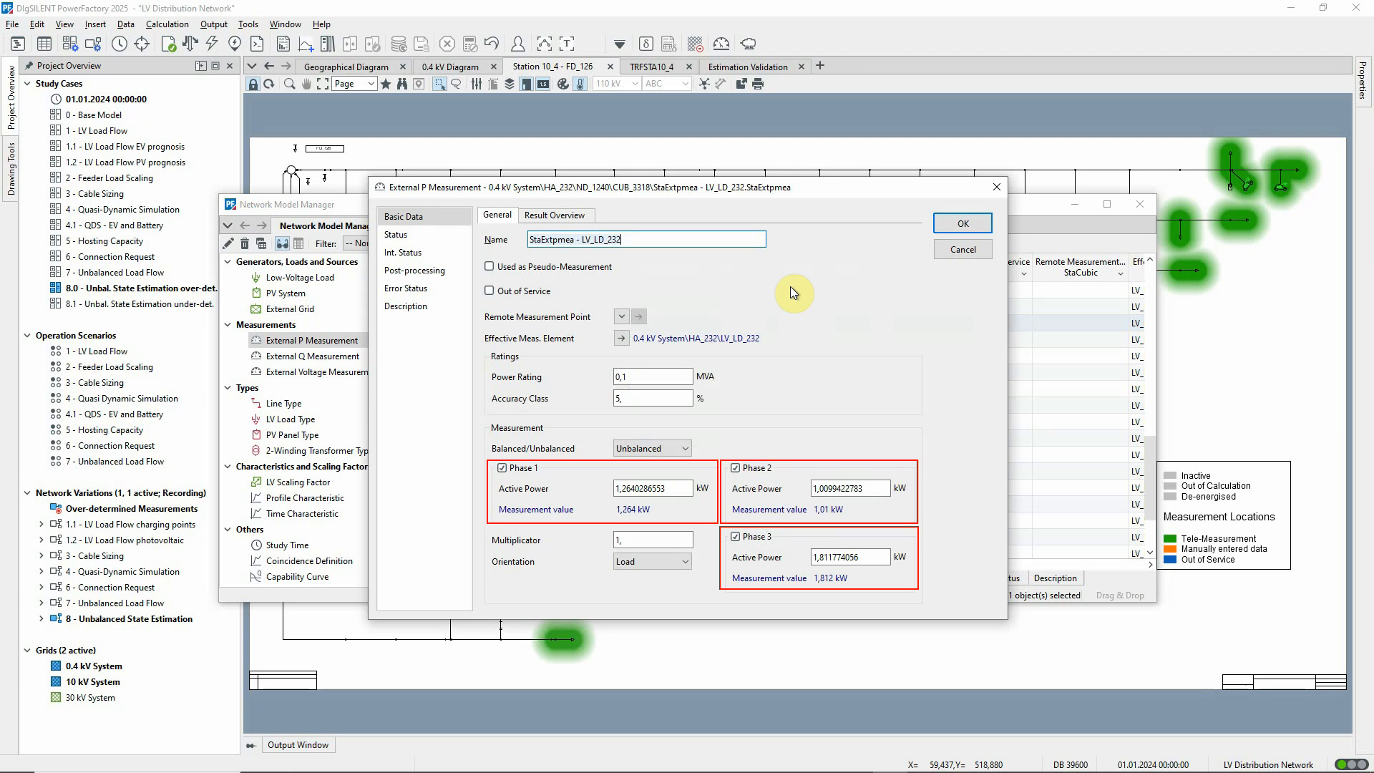
pyautogui.click(964, 223)
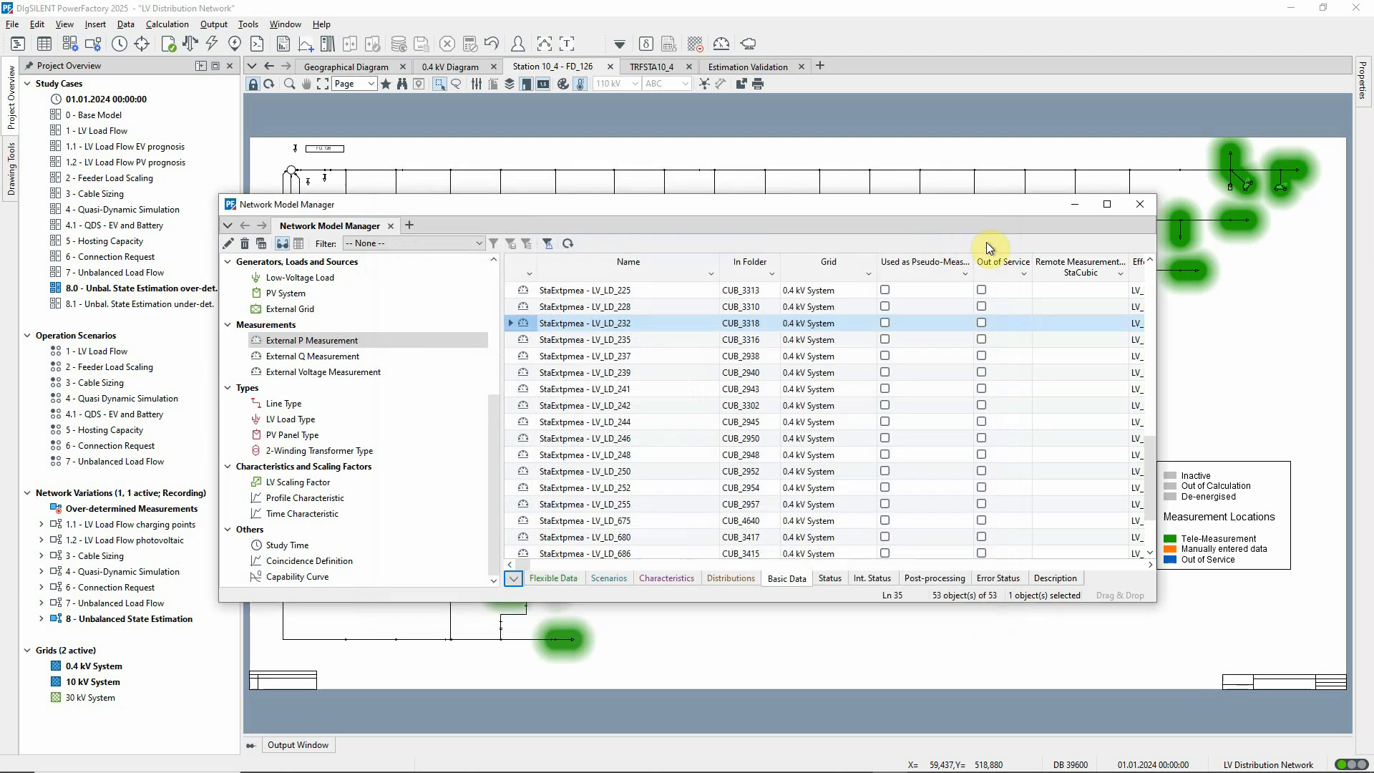
pyautogui.click(1071, 207)
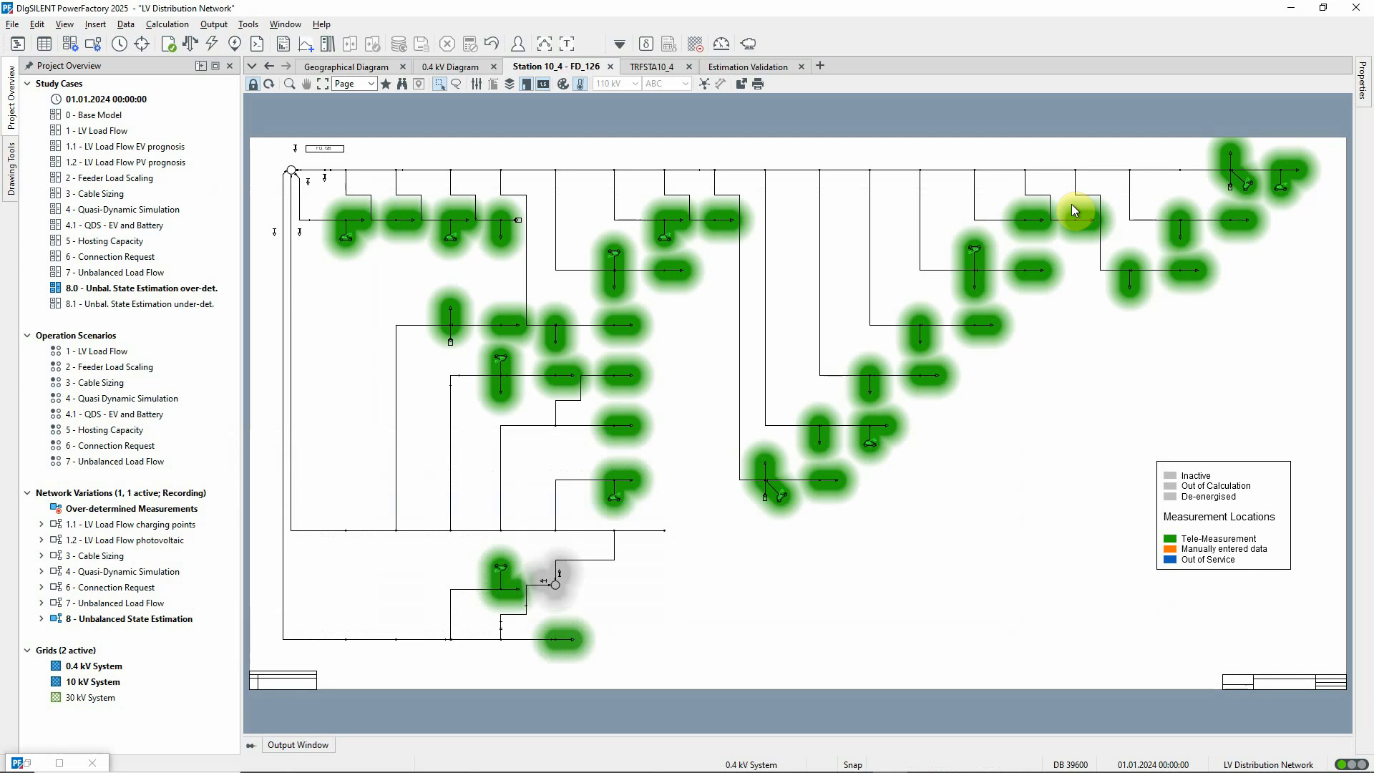
# Show the Estimation Validation plots and examine the low-voltage loads' State Estimation data in the Network Model Manager, sorted by Estimate Active Power.
pyautogui.click(770, 68)
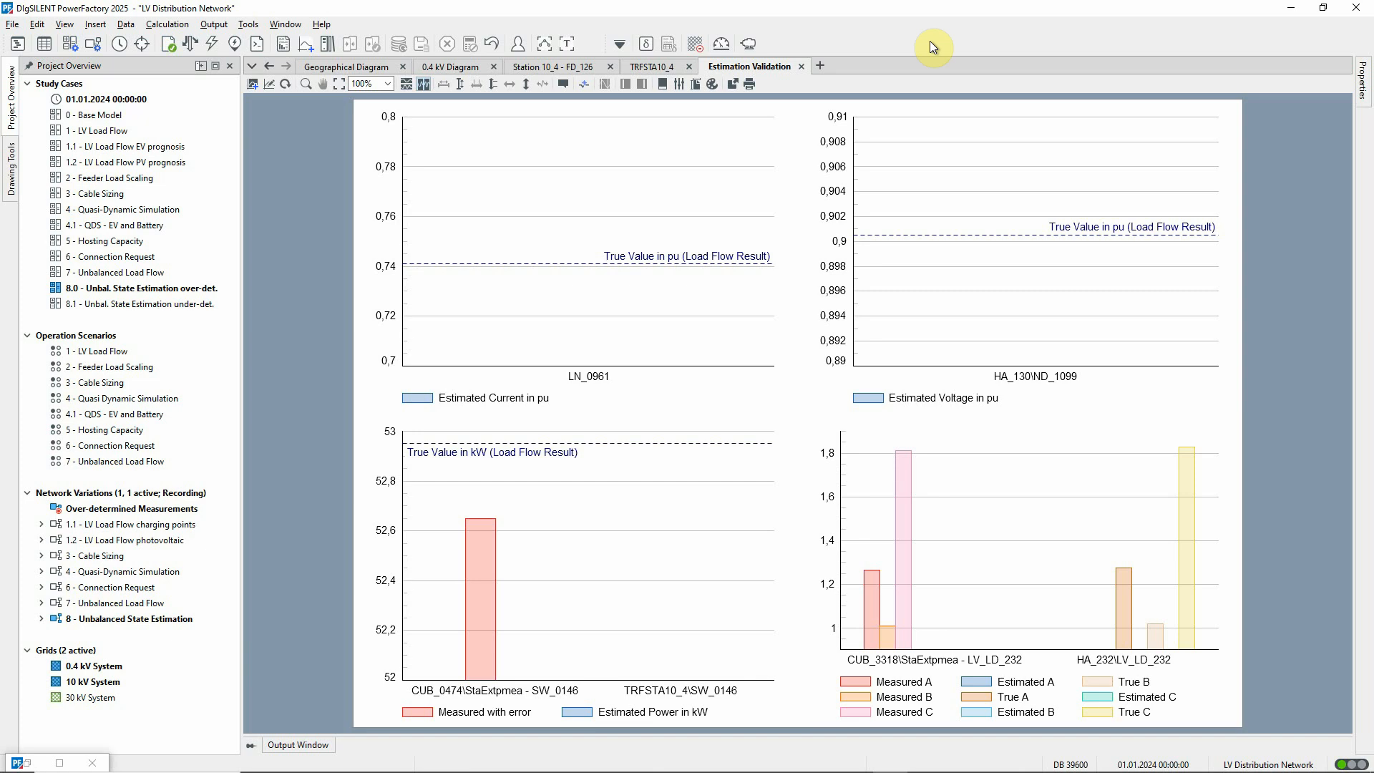
pyautogui.doubleClick(37, 765)
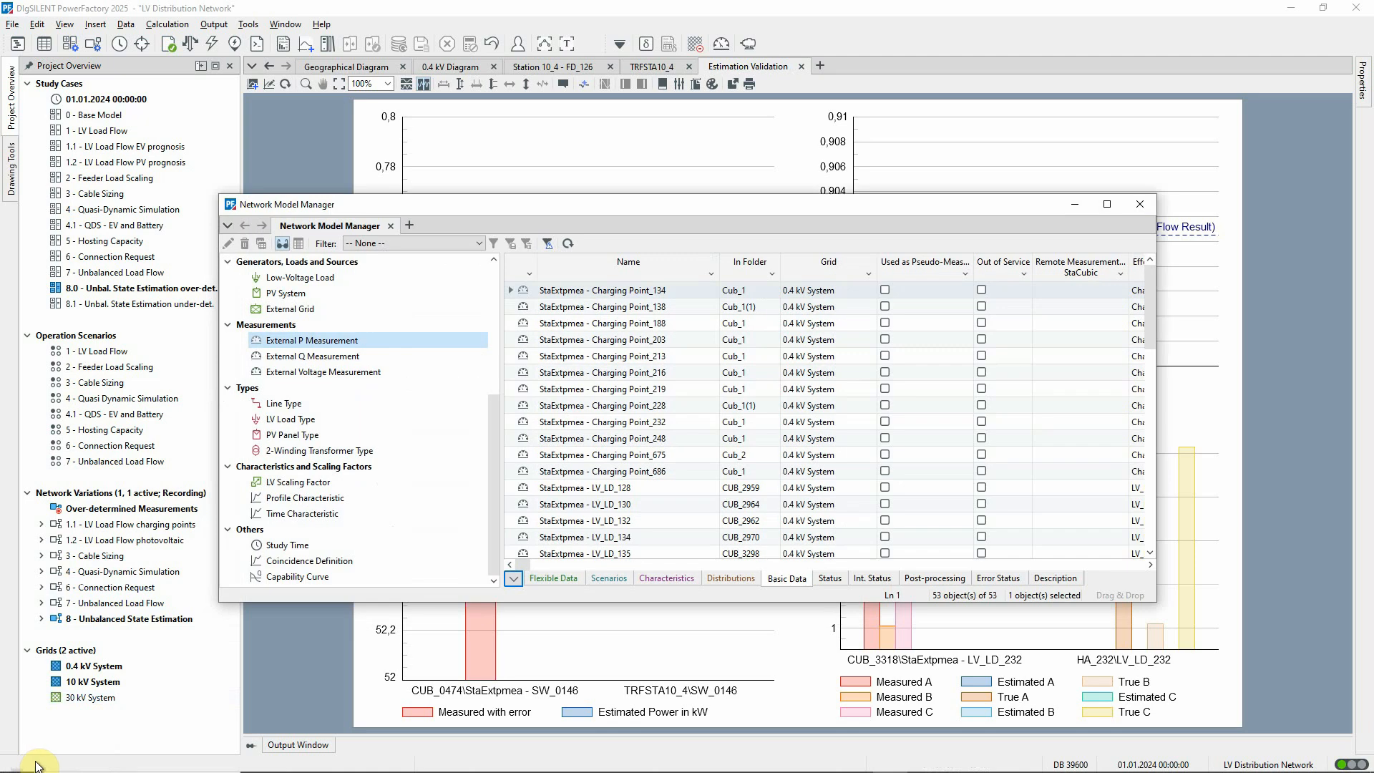
pyautogui.click(368, 278)
pyautogui.click(514, 580)
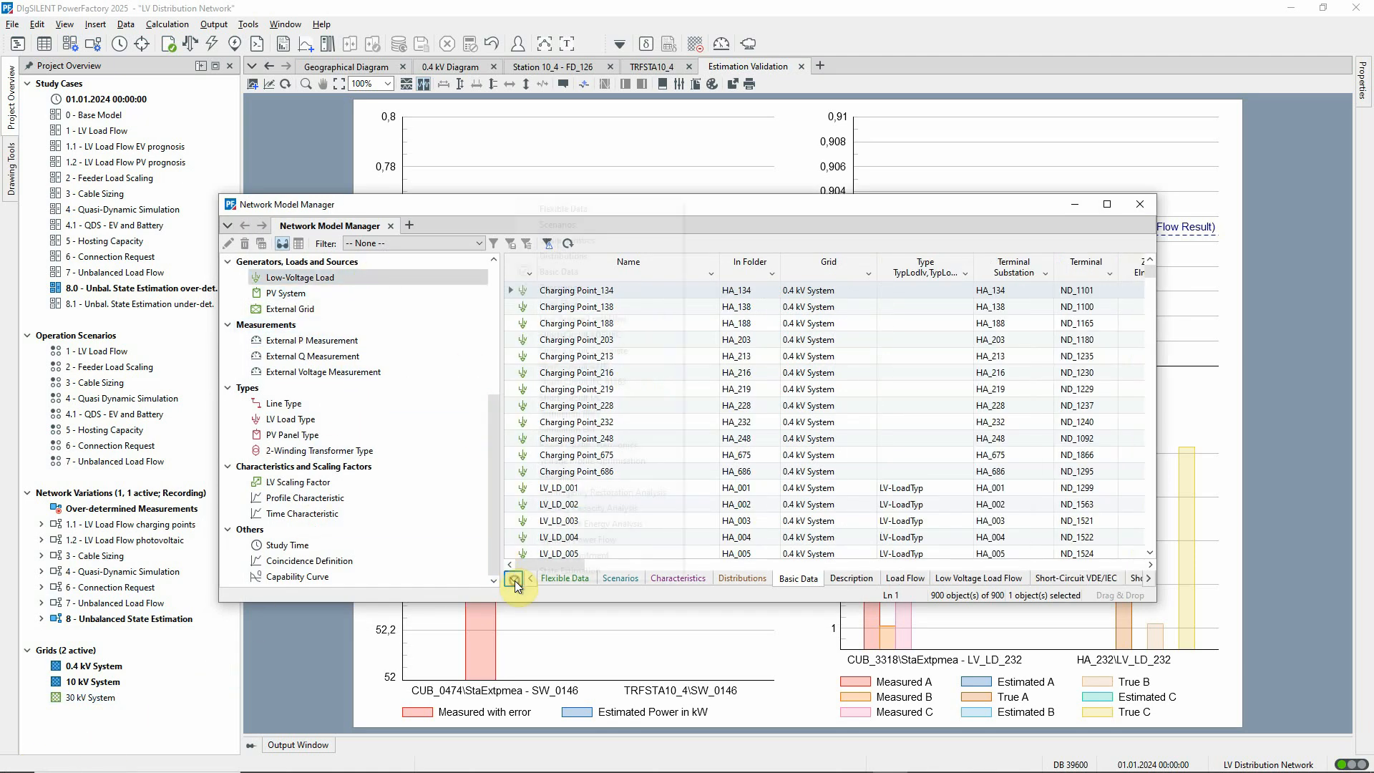
pyautogui.click(542, 571)
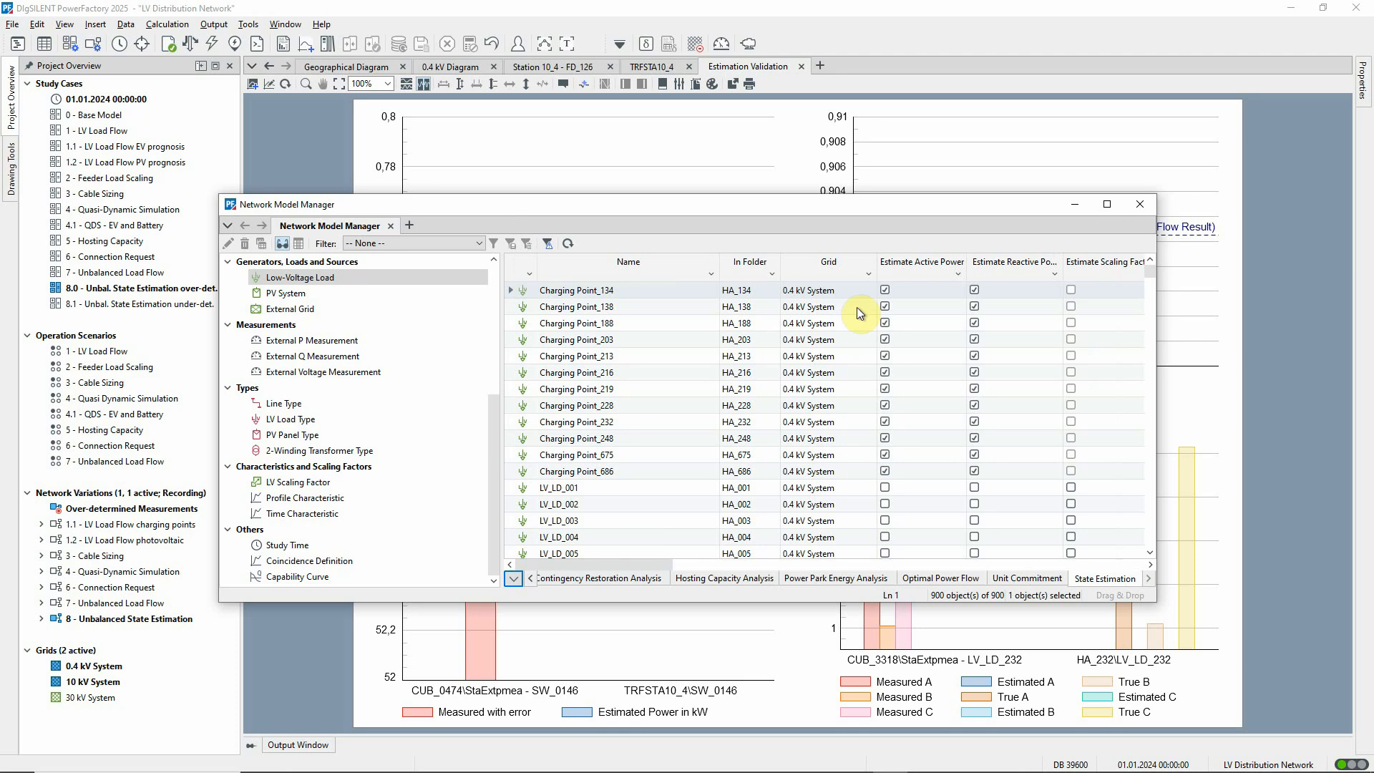
pyautogui.click(904, 272)
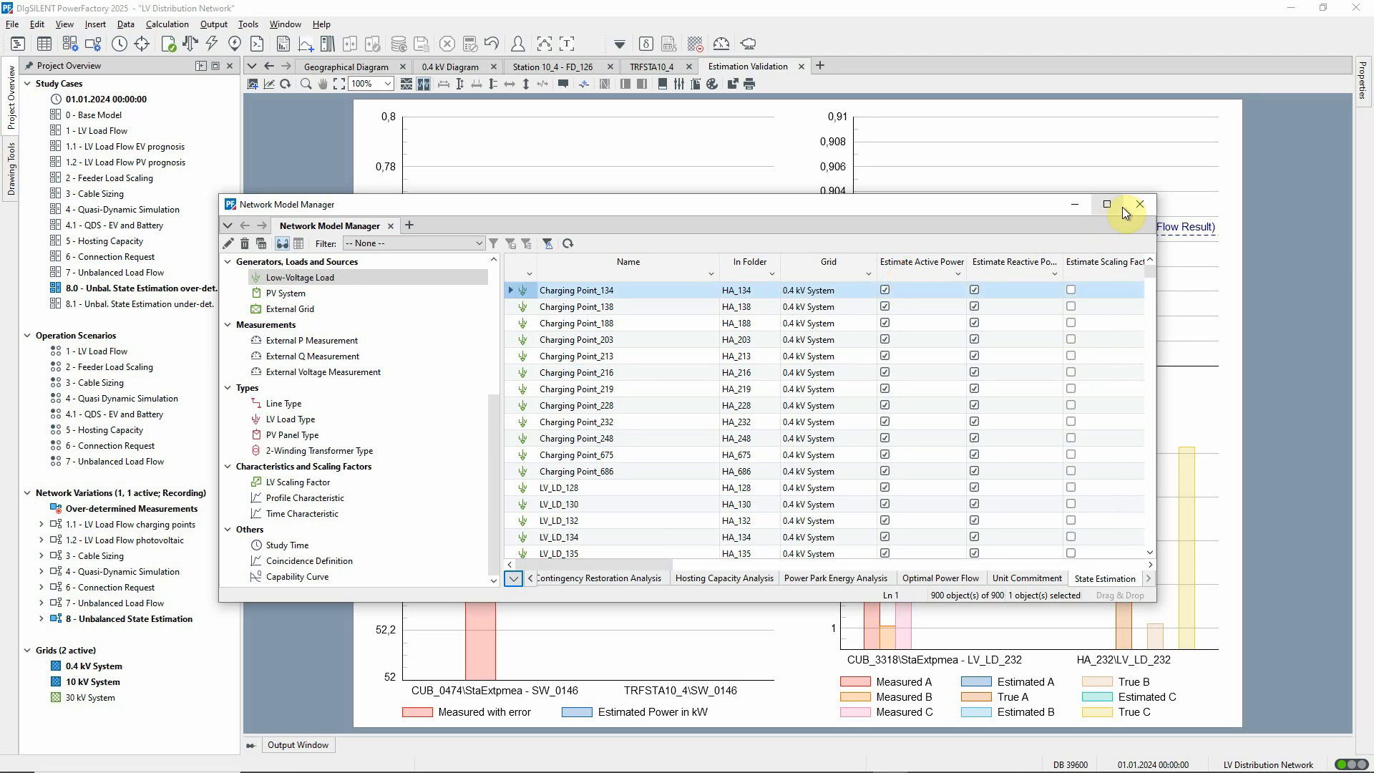
pyautogui.click(1141, 205)
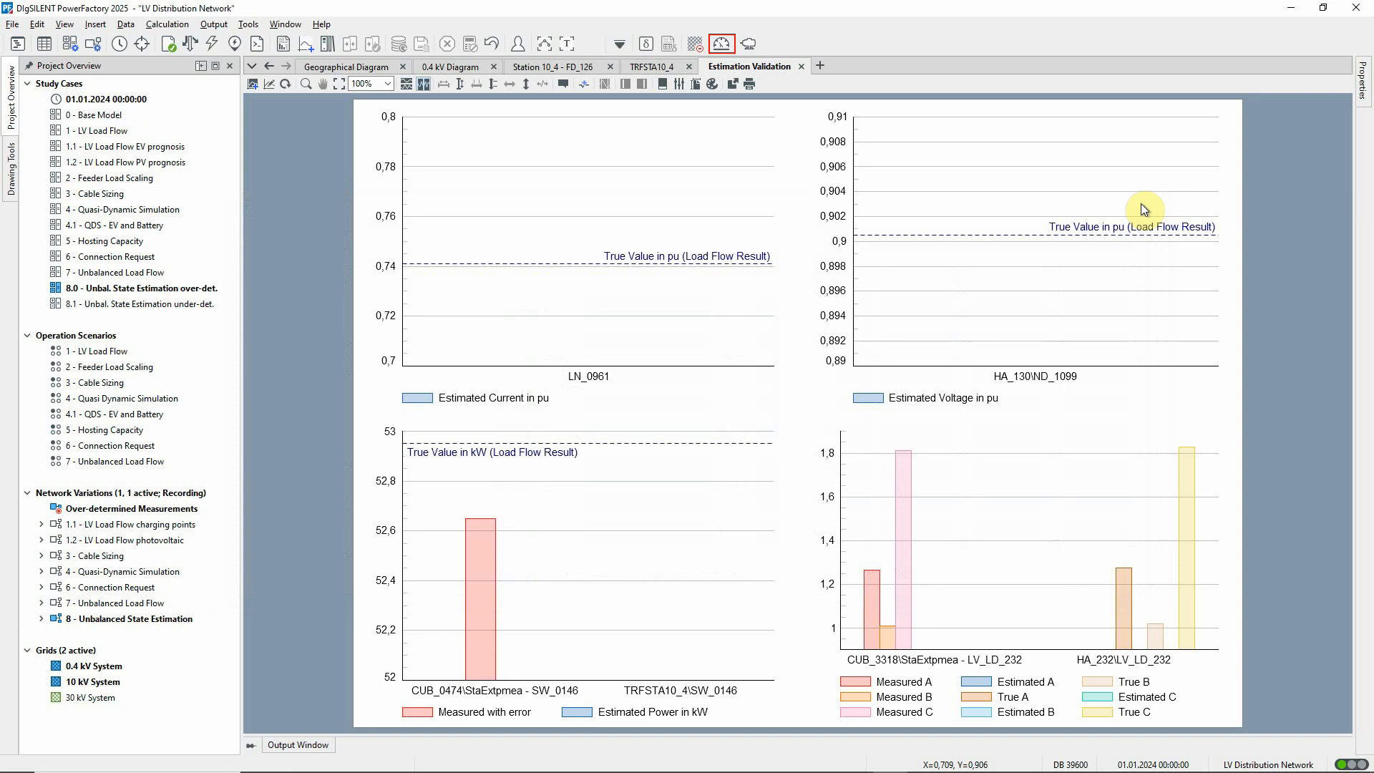
# Review the plausibility, observability, bad data and non-linear optimisation settings, and run the unbalanced three-phase State Estimation with all calculation components.
pyautogui.click(724, 44)
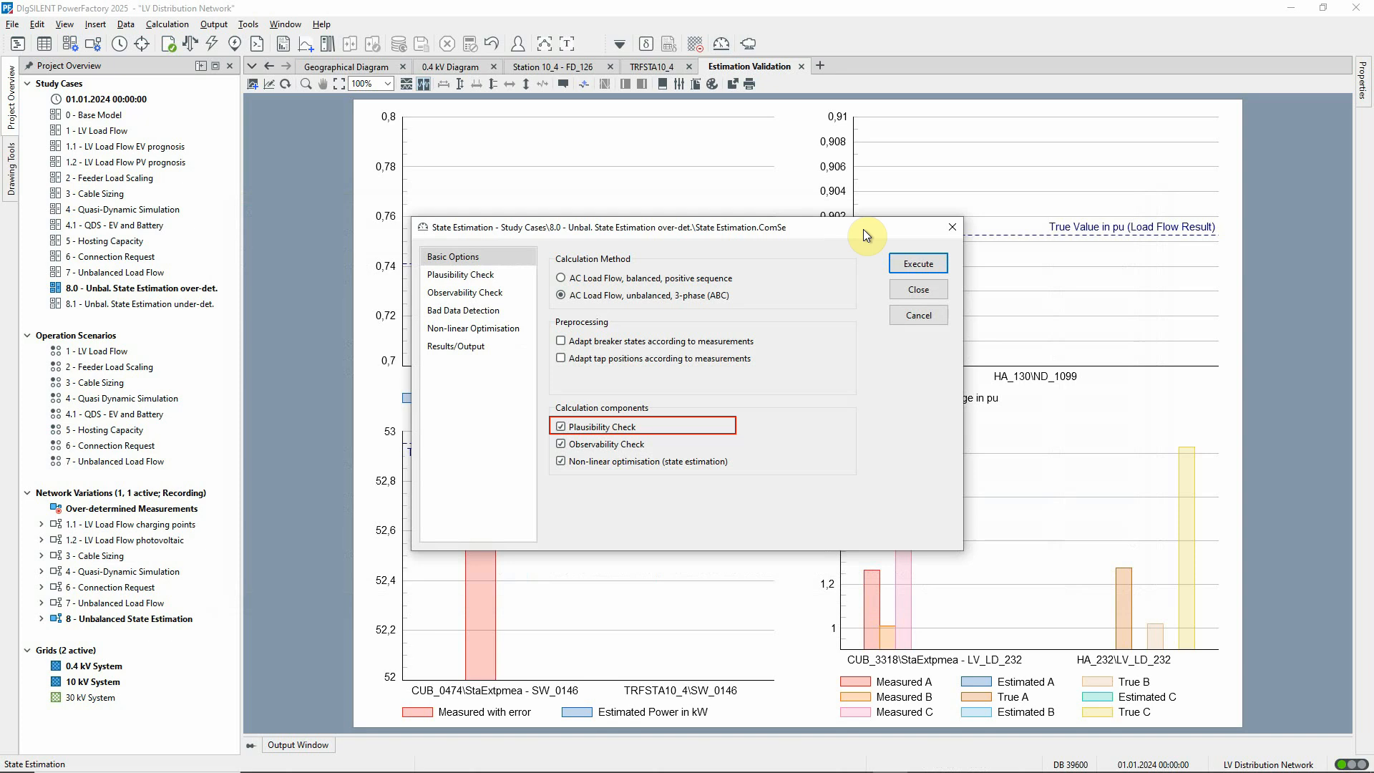
pyautogui.click(516, 276)
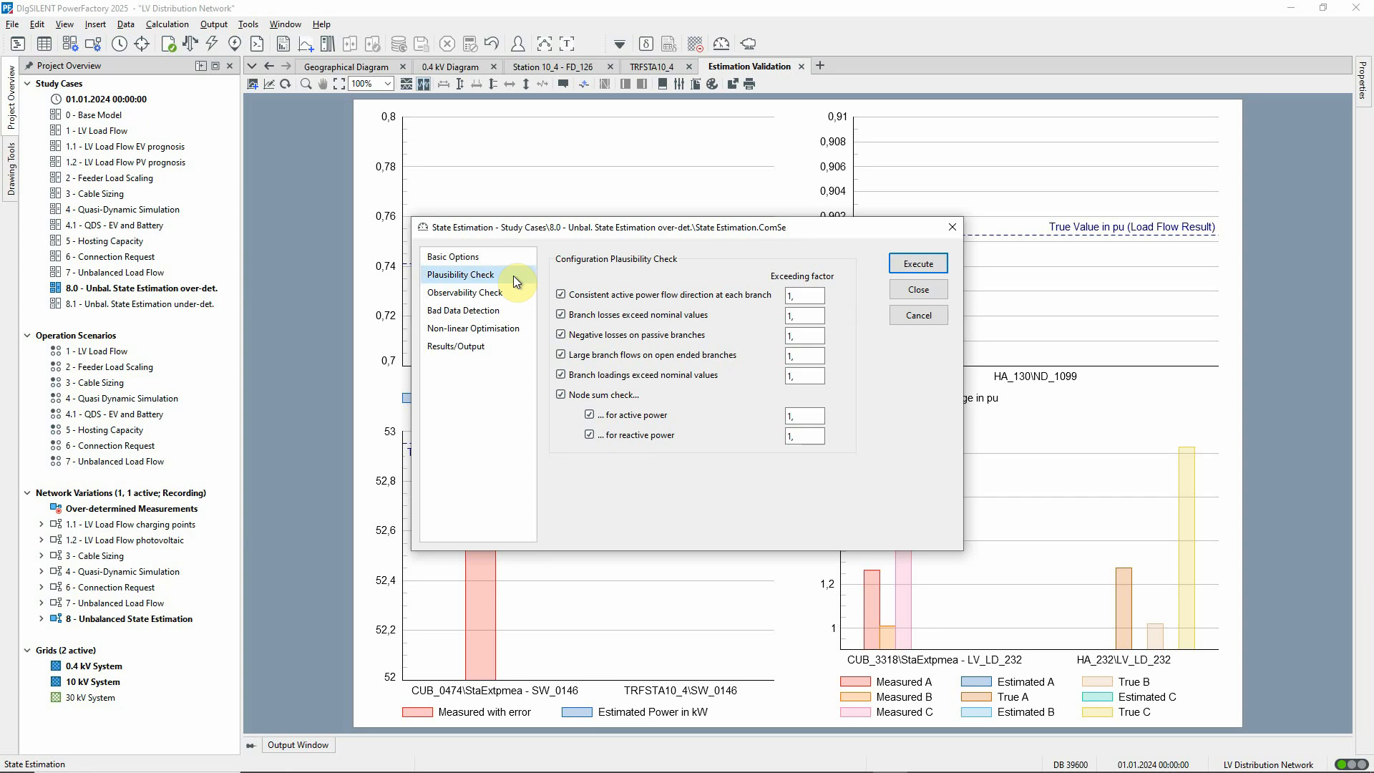
pyautogui.click(504, 256)
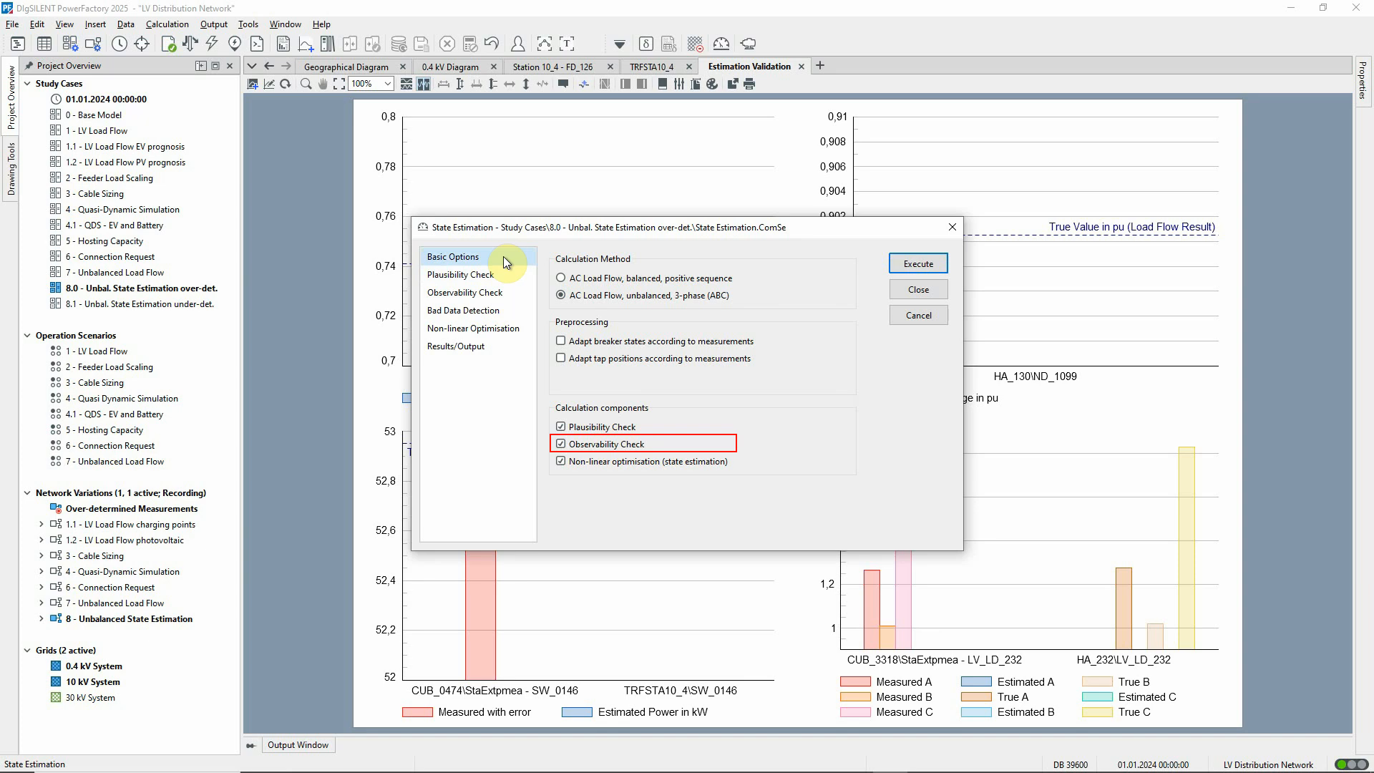
pyautogui.click(520, 291)
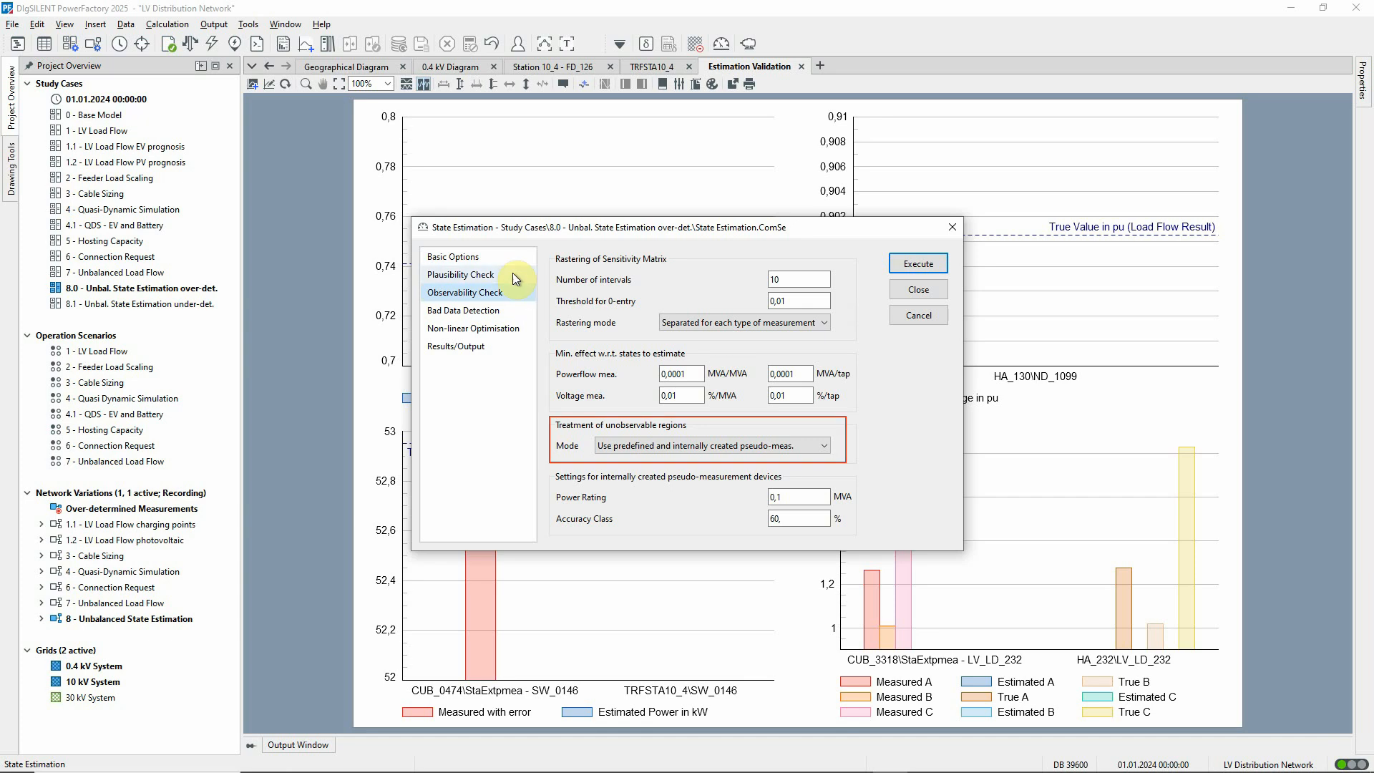
pyautogui.click(509, 259)
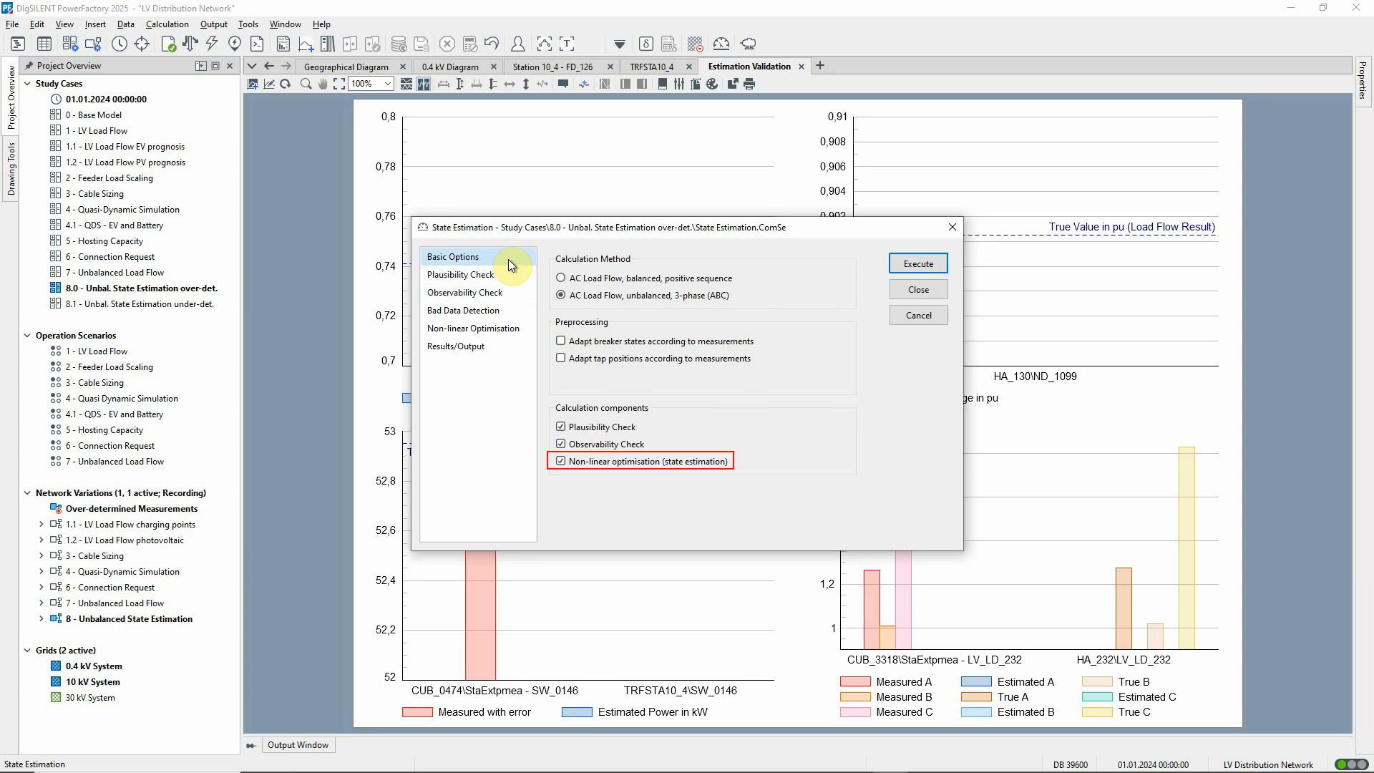
pyautogui.click(526, 310)
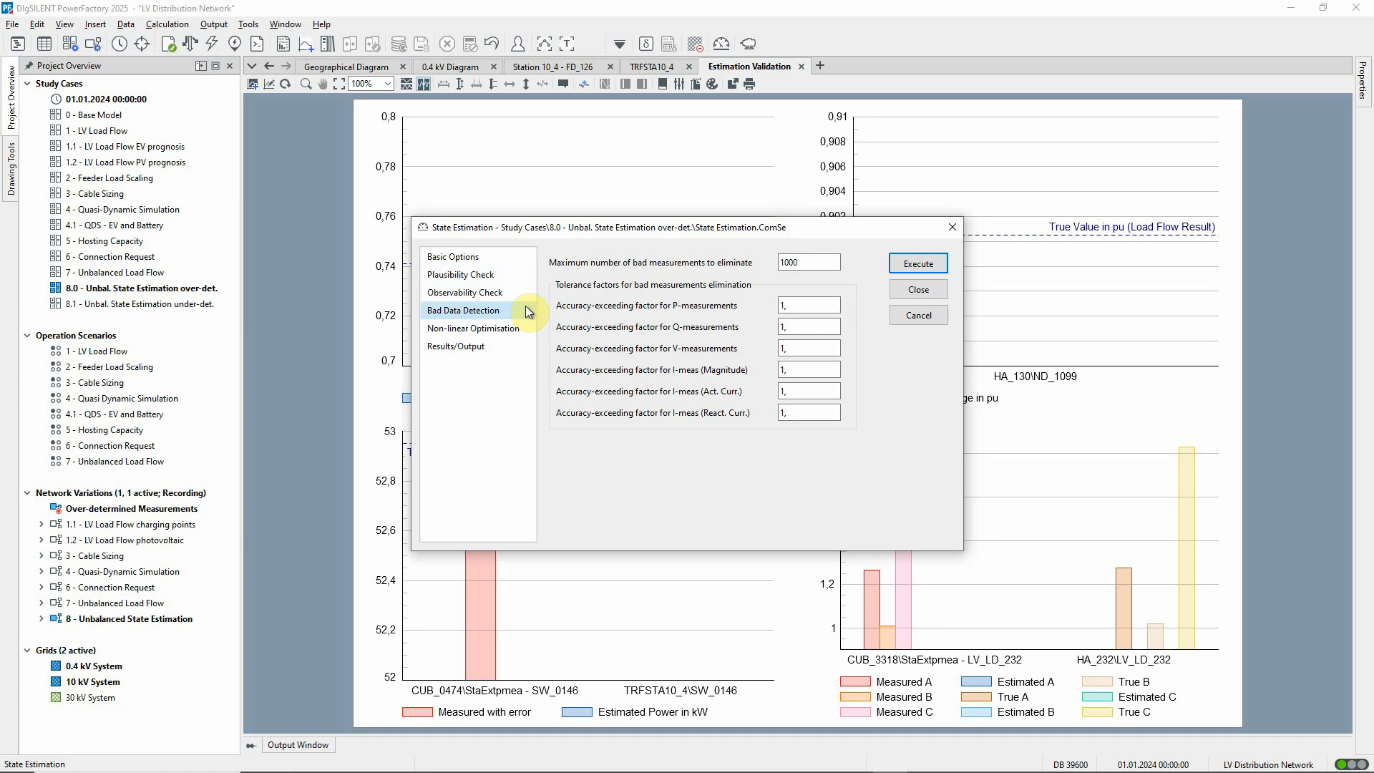
pyautogui.click(527, 328)
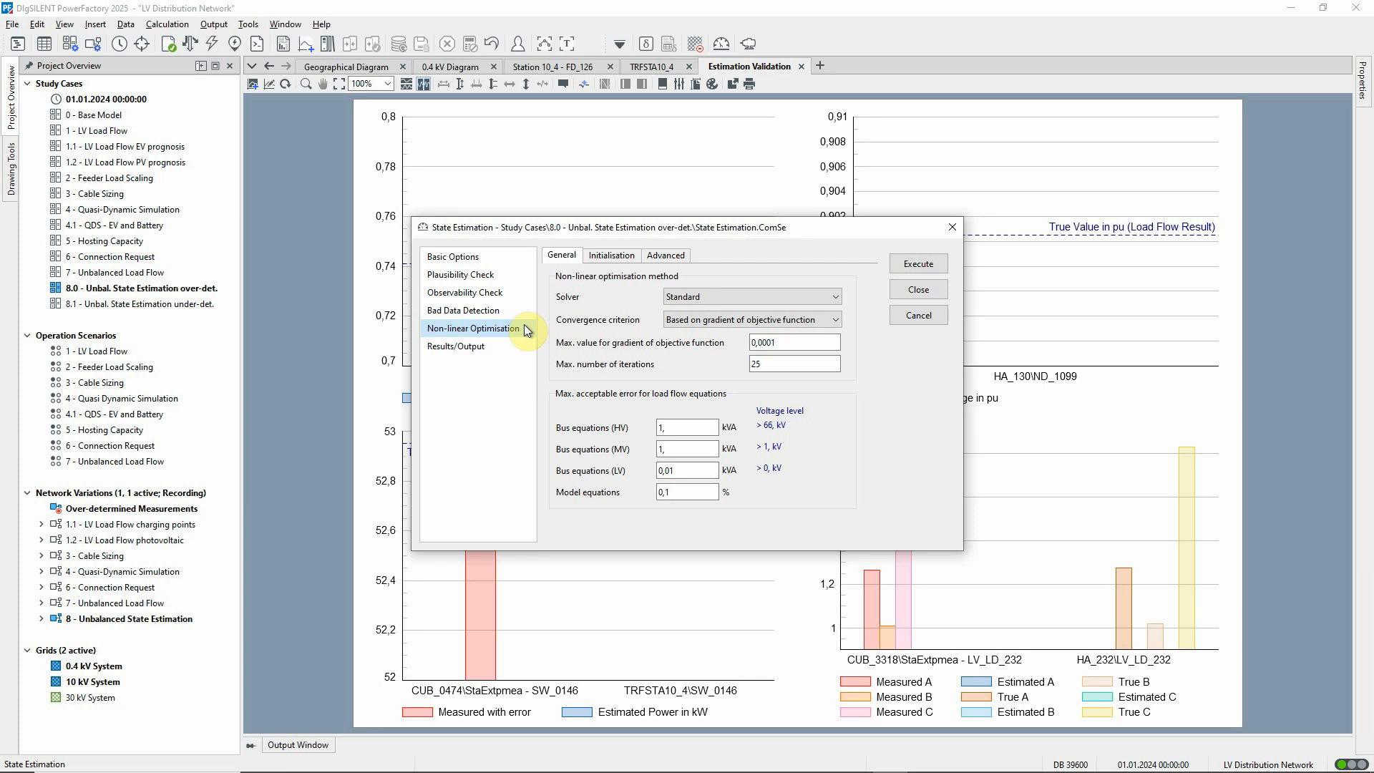
pyautogui.click(527, 263)
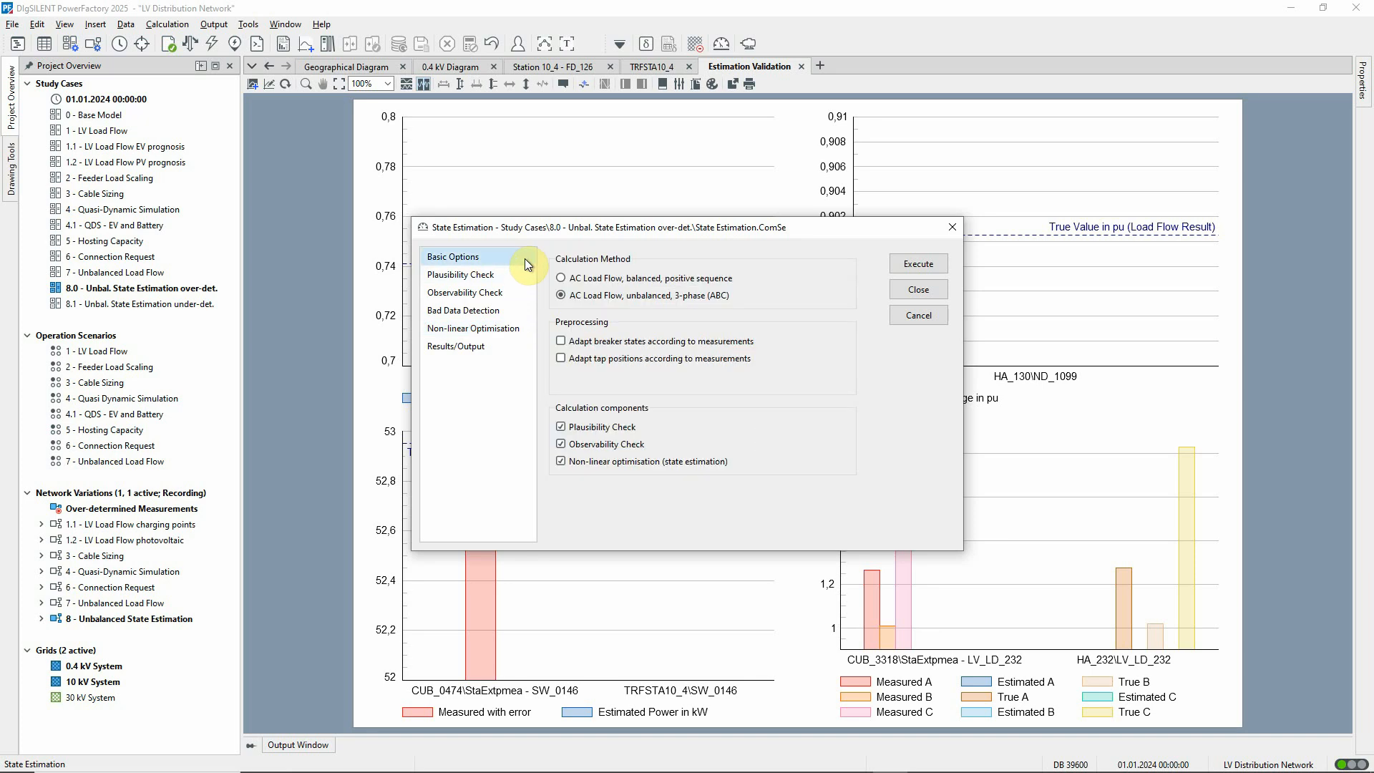
pyautogui.click(903, 265)
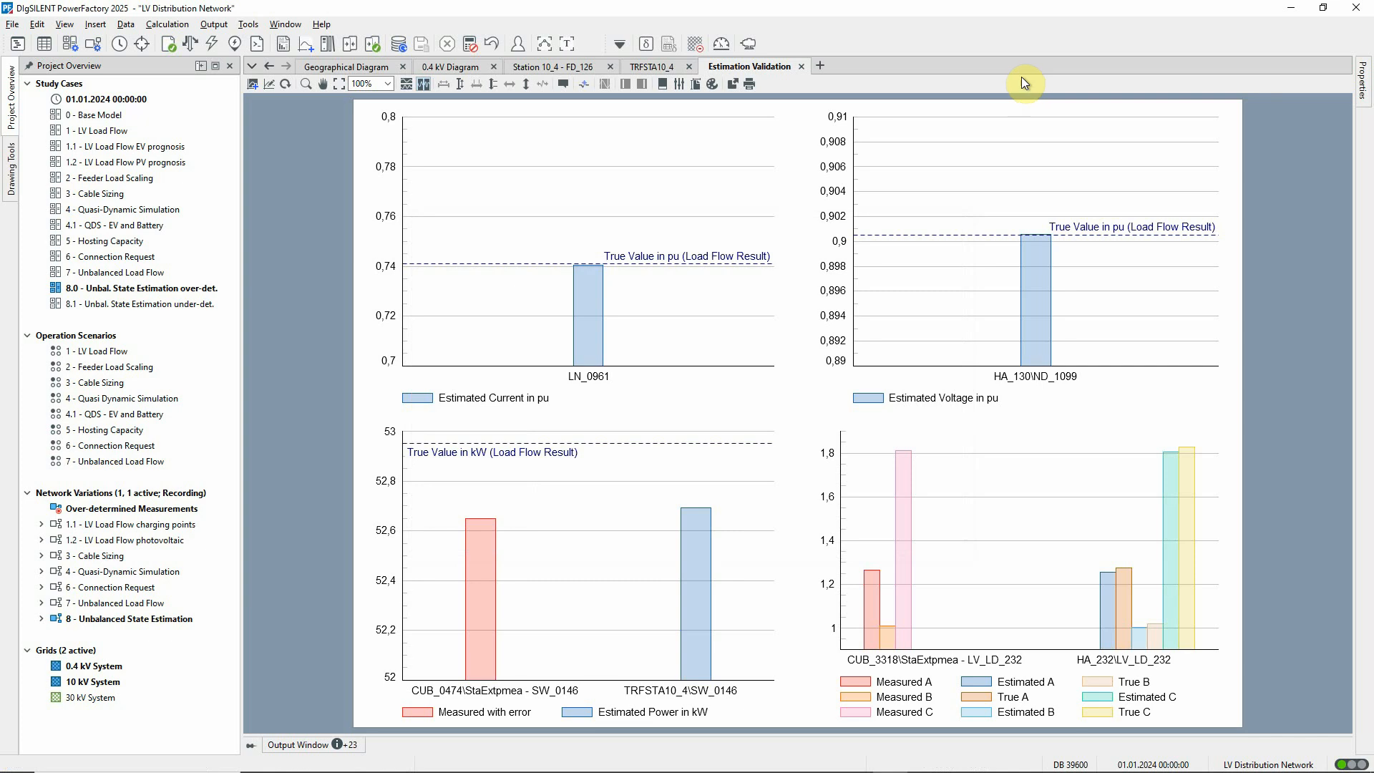
# Activate study case 8.1 - Unbal. State Estimation under-det. and generate a high-resolution measurement-location heatmap on the Station 10_4 - FD_126 diagram.
pyautogui.rightClick(173, 308)
pyautogui.click(213, 361)
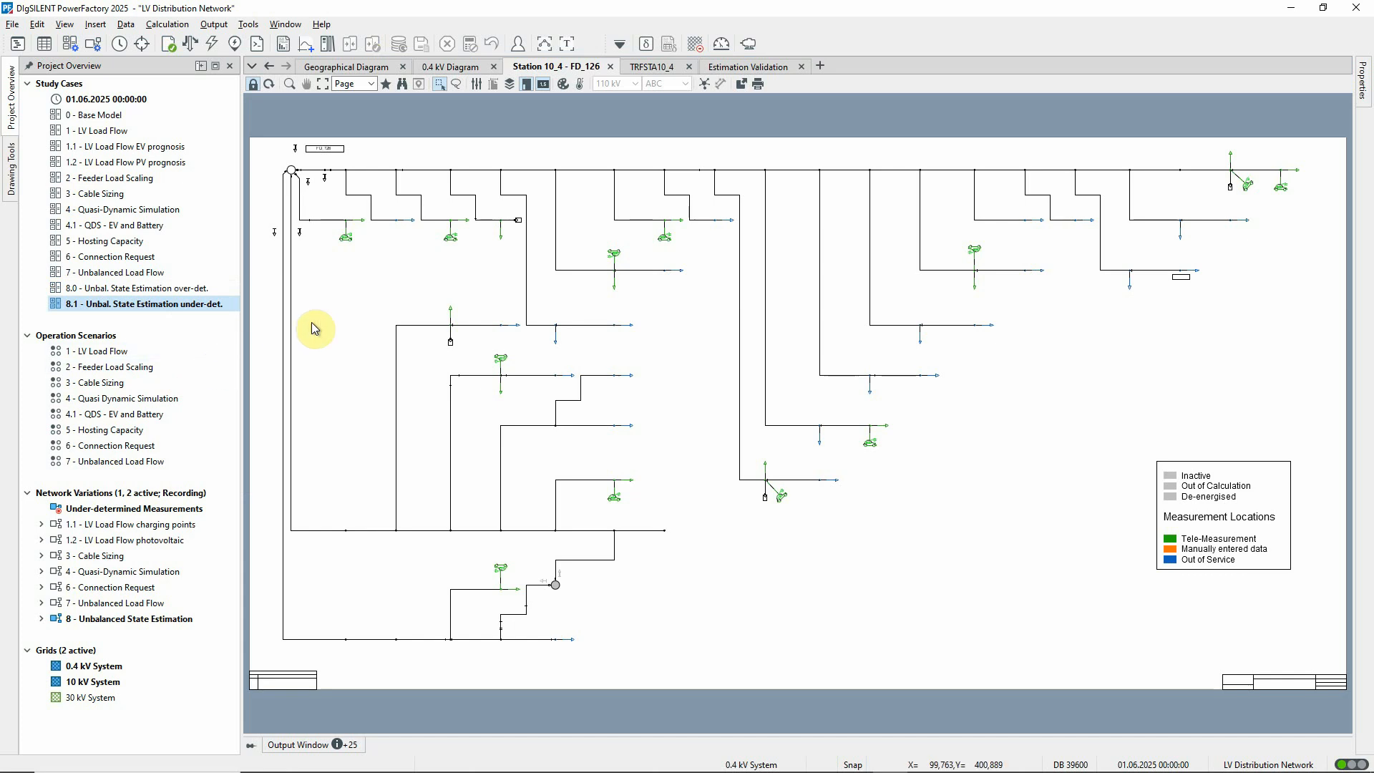
pyautogui.click(580, 84)
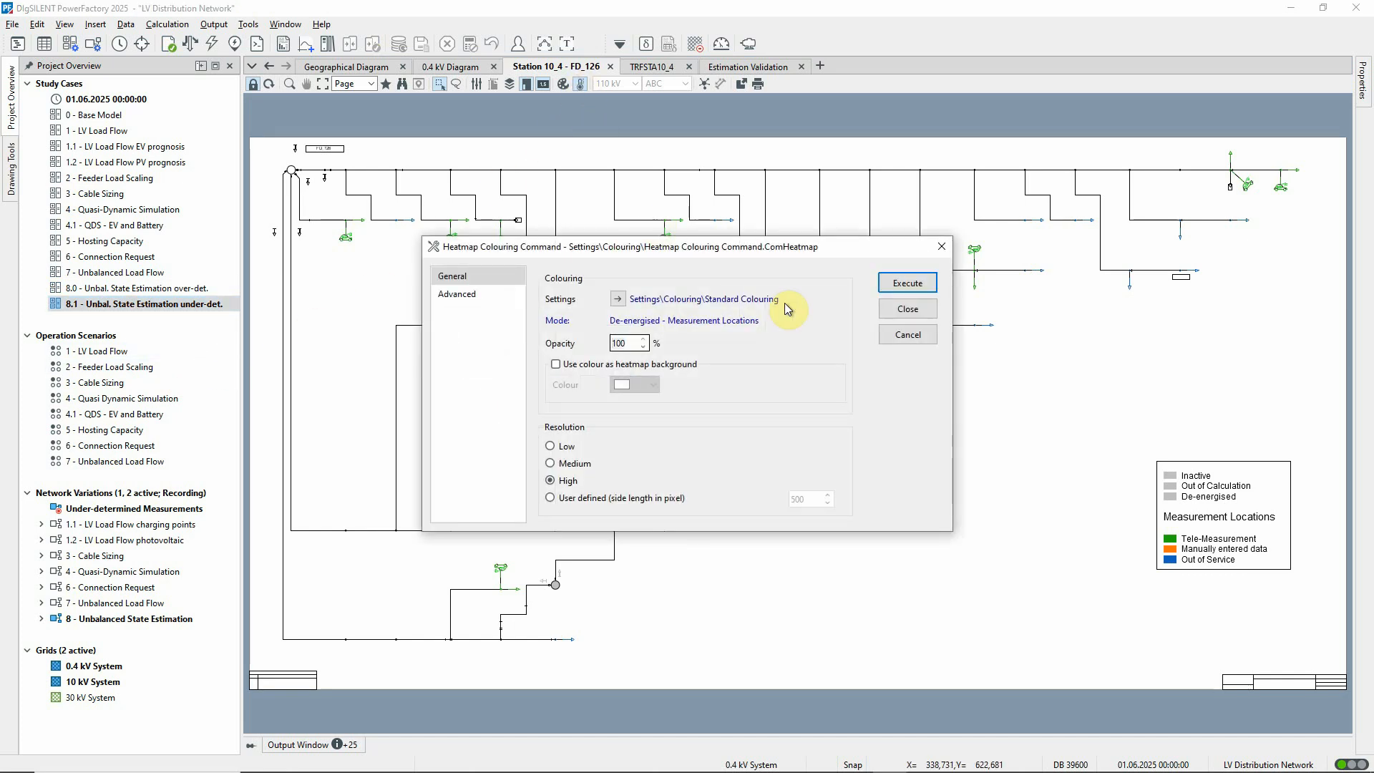
pyautogui.click(891, 281)
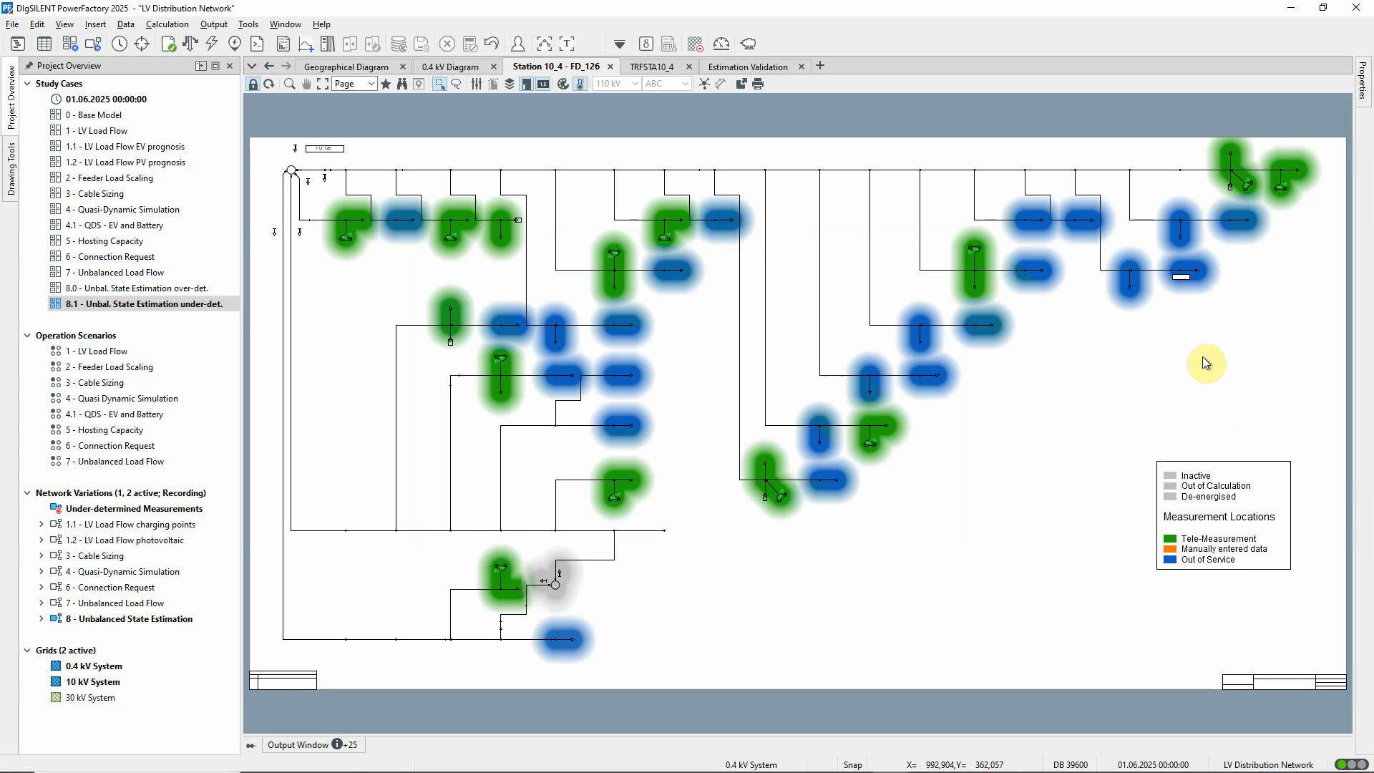
# Inspect the pseudo-measurement device of load LV_LD_128, review the Observability Check settings, and run the State Estimation for the under-determined case.
pyautogui.doubleClick(1182, 282)
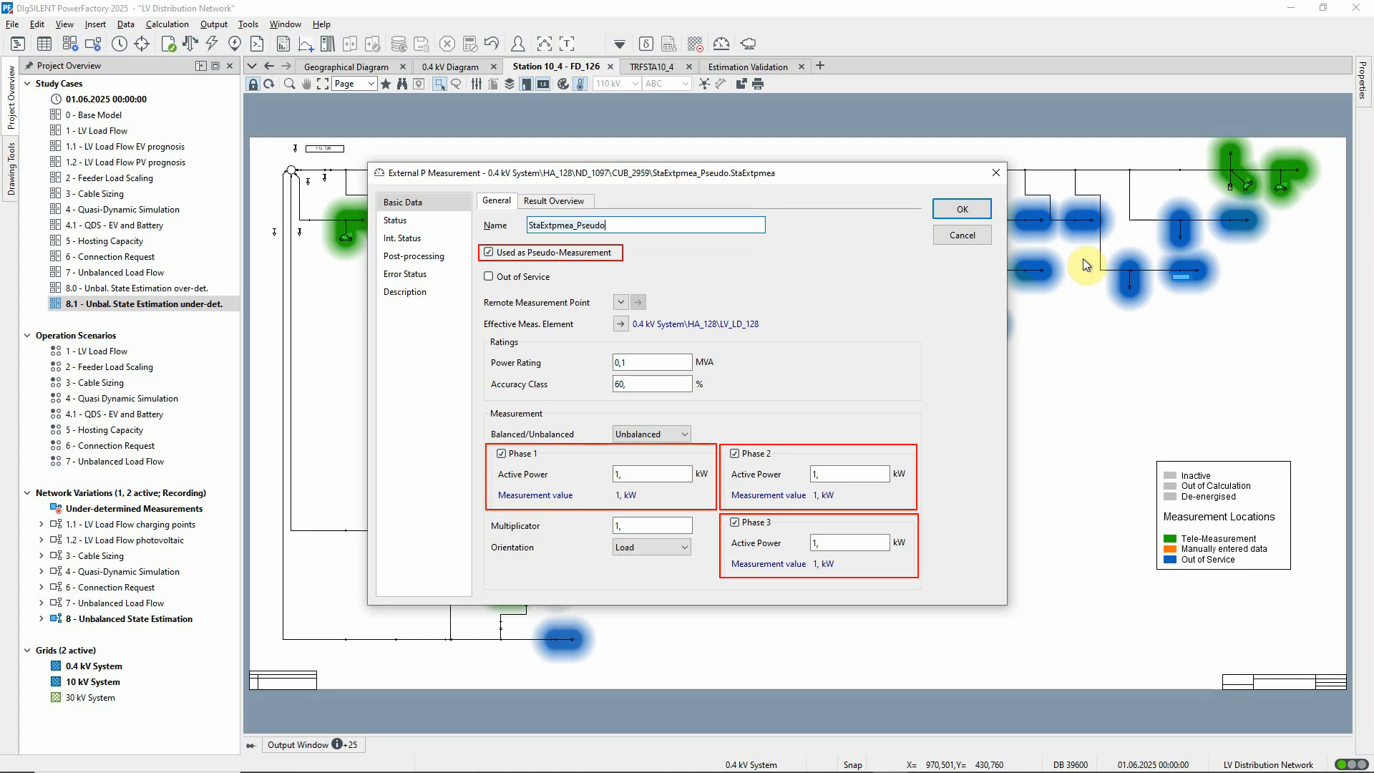
pyautogui.click(963, 234)
pyautogui.click(720, 44)
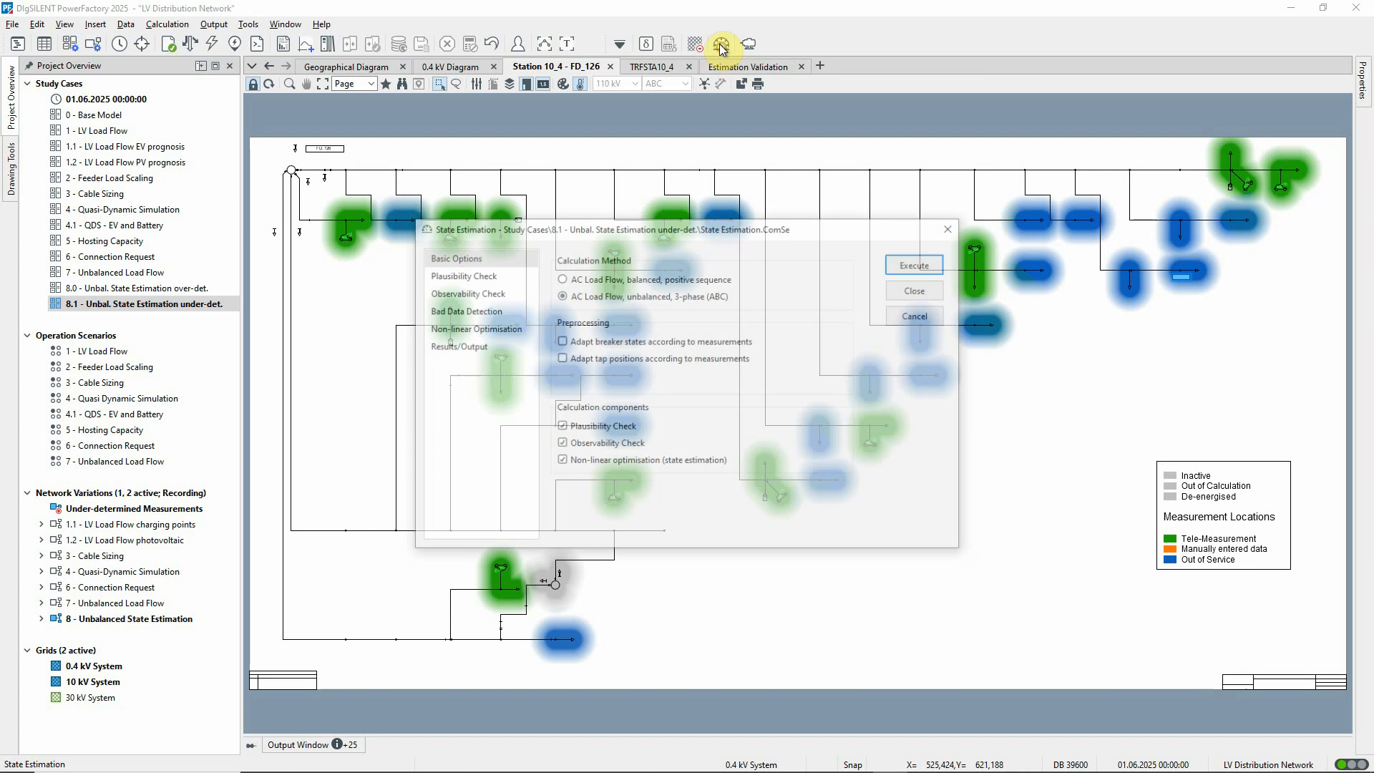
pyautogui.click(525, 295)
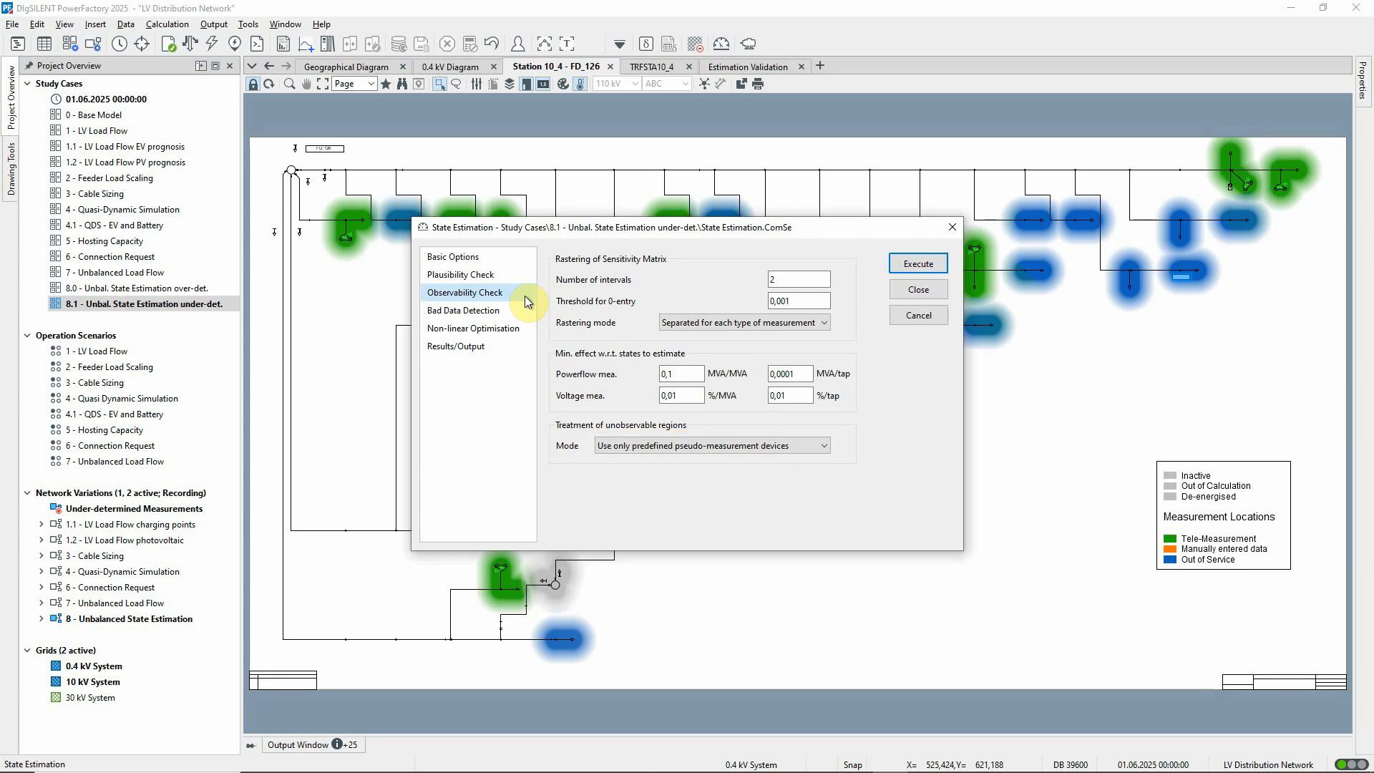
pyautogui.click(925, 262)
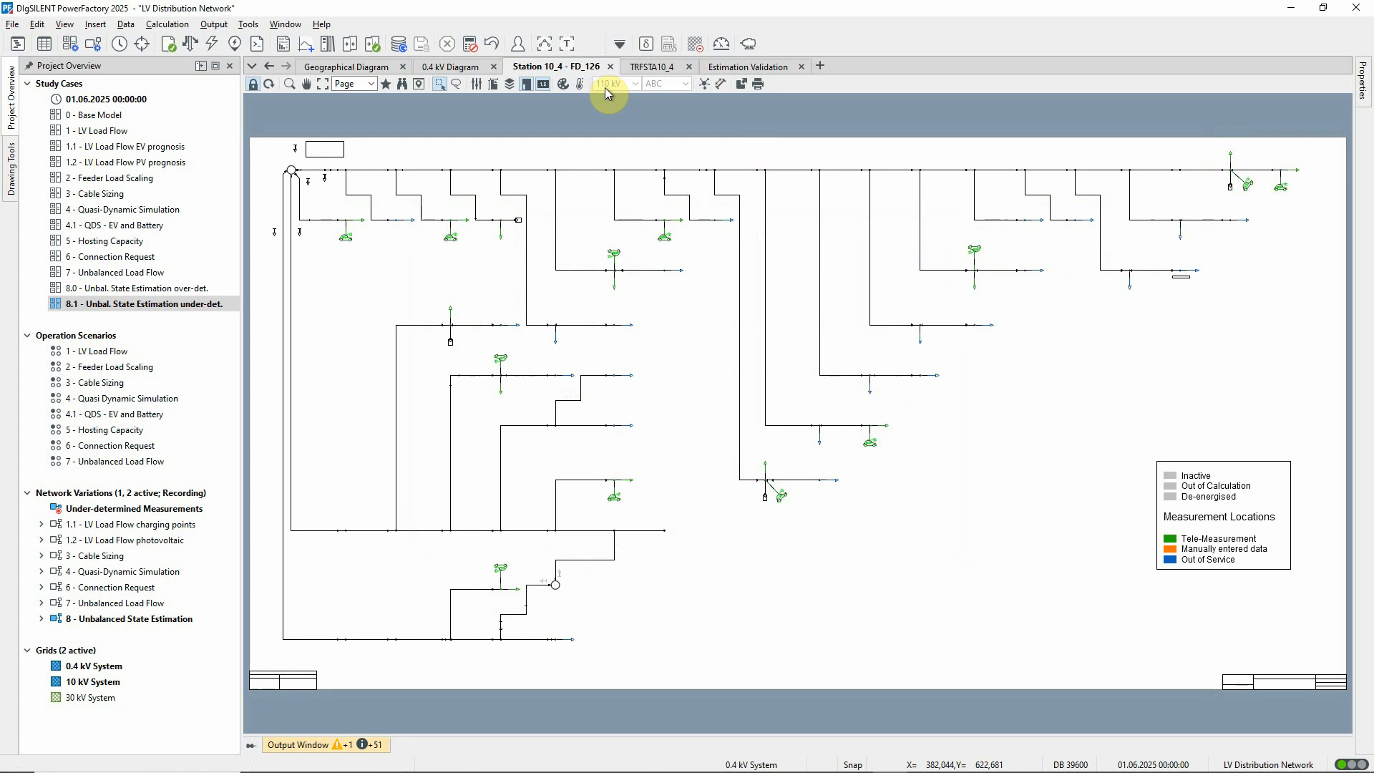
# Read the observability messages of the estimation run in the full-size output window and compare the results on the Estimation Validation plots.
pyautogui.click(568, 46)
pyautogui.scroll(7, 945, 299)
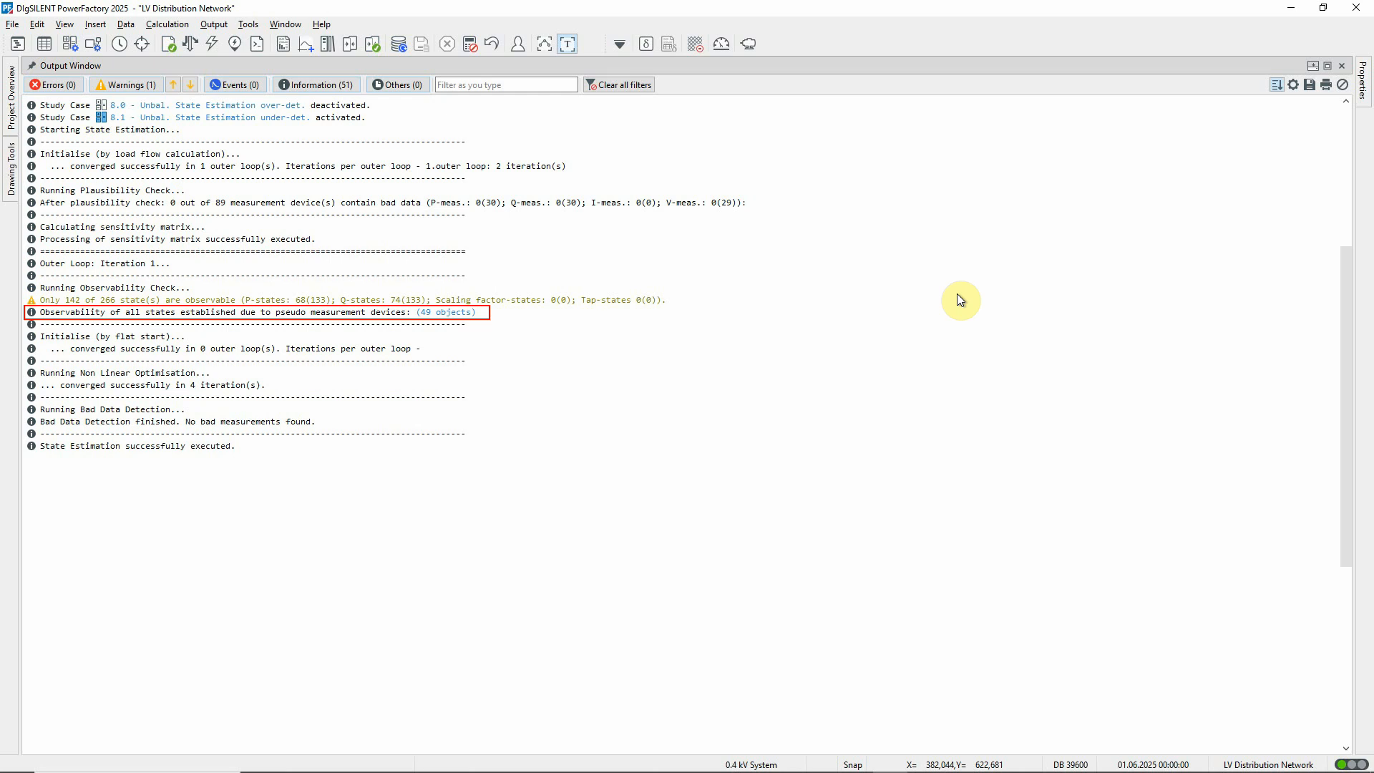
pyautogui.click(572, 44)
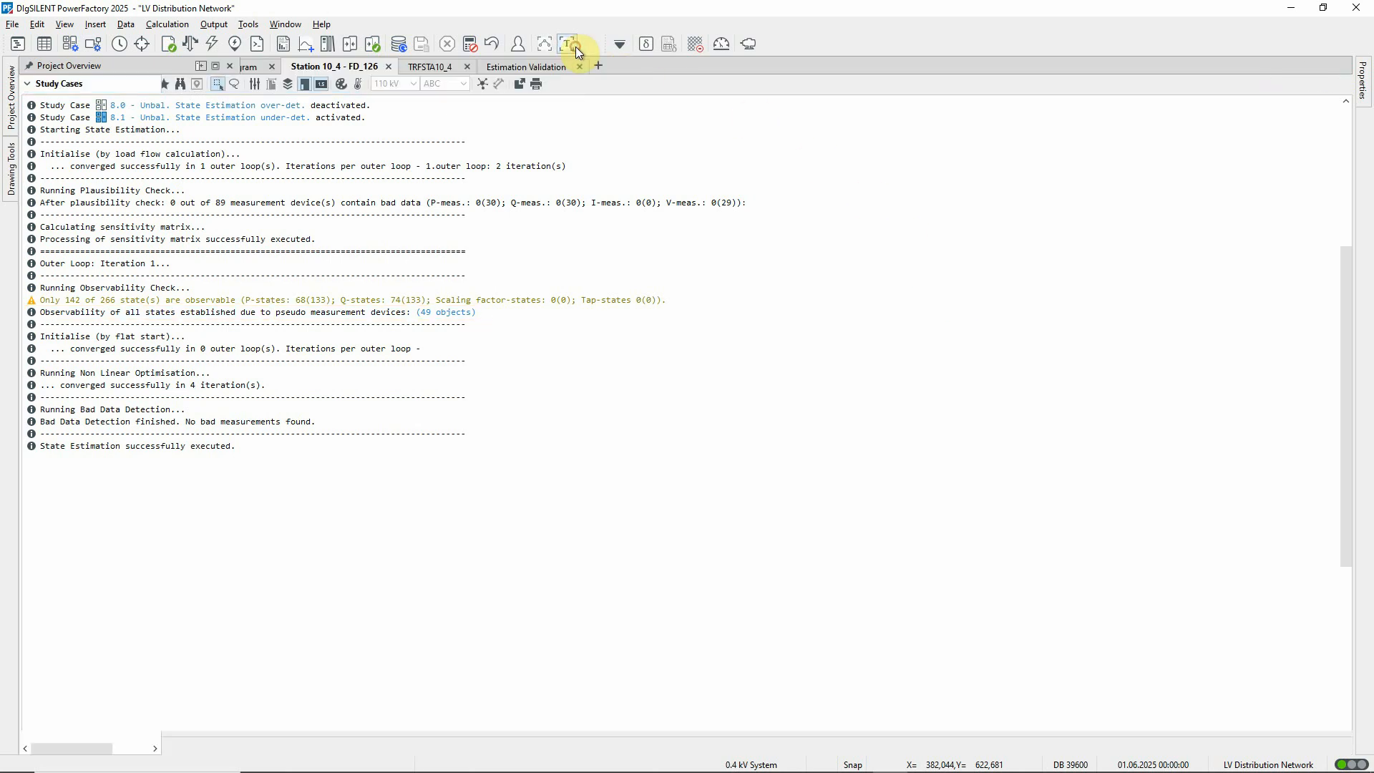
pyautogui.click(784, 66)
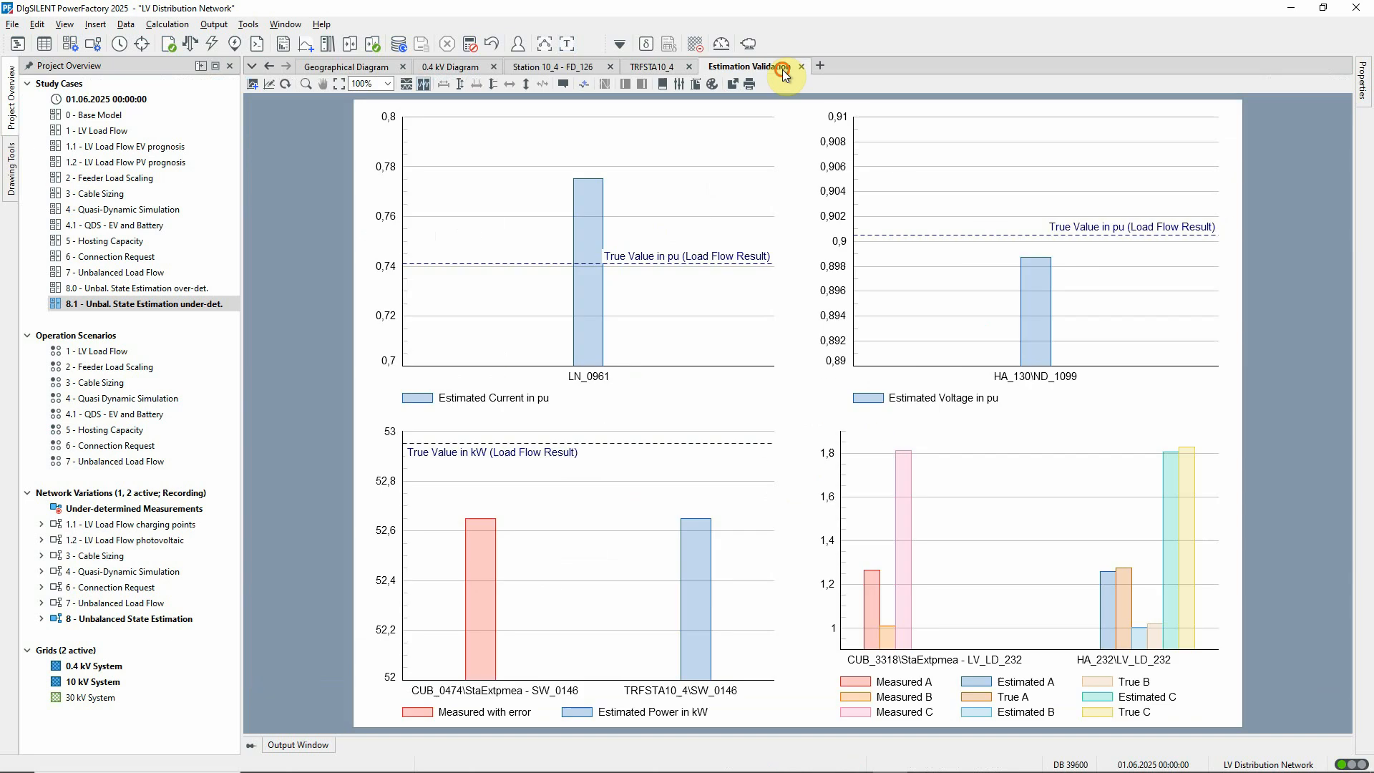